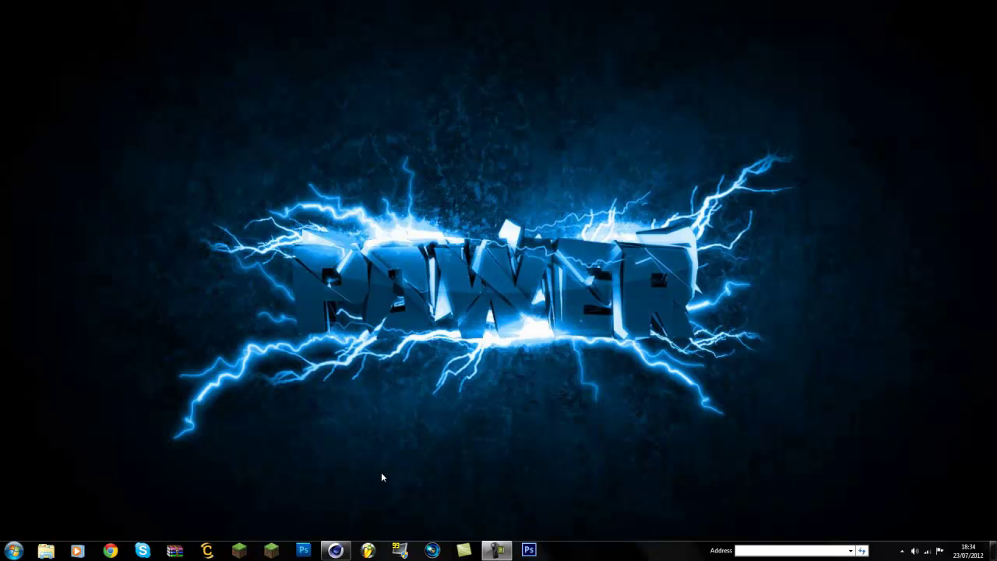
- Add a 3D MoText object from the MoGraph menu
click(341, 553)
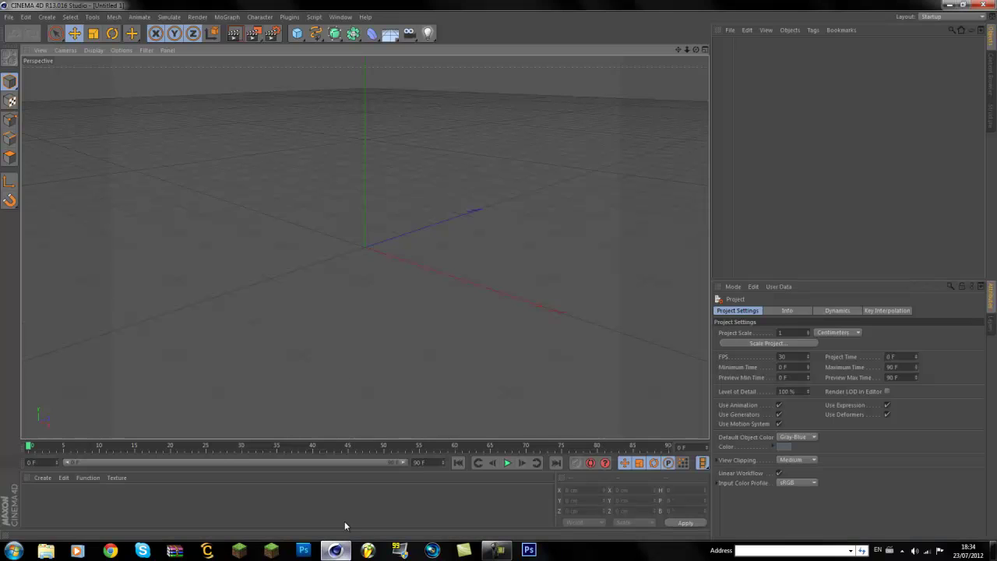
click(226, 17)
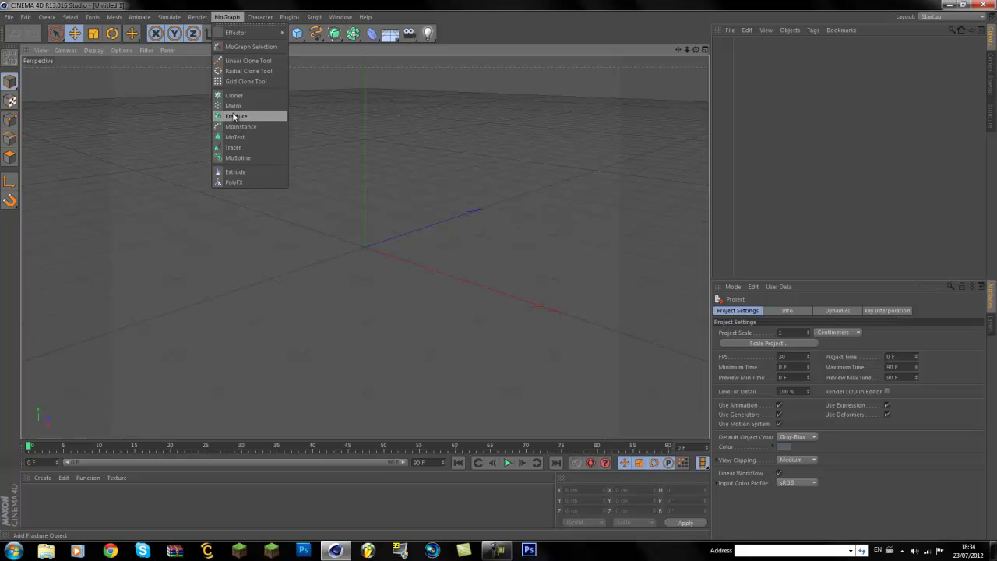
click(235, 137)
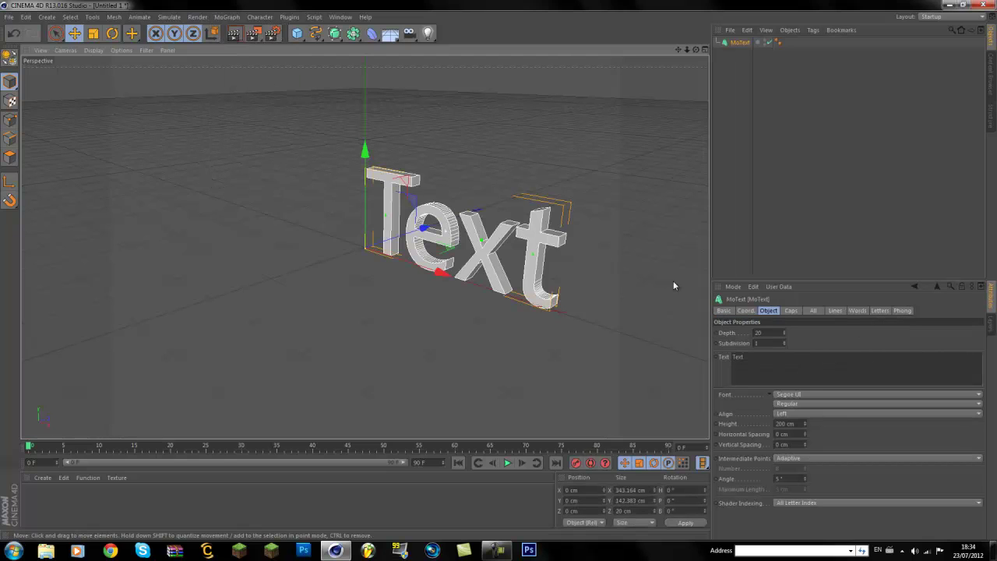
- Replace the default MoText text 'Text' with 'Tutorial'
drag(766, 352, 731, 357)
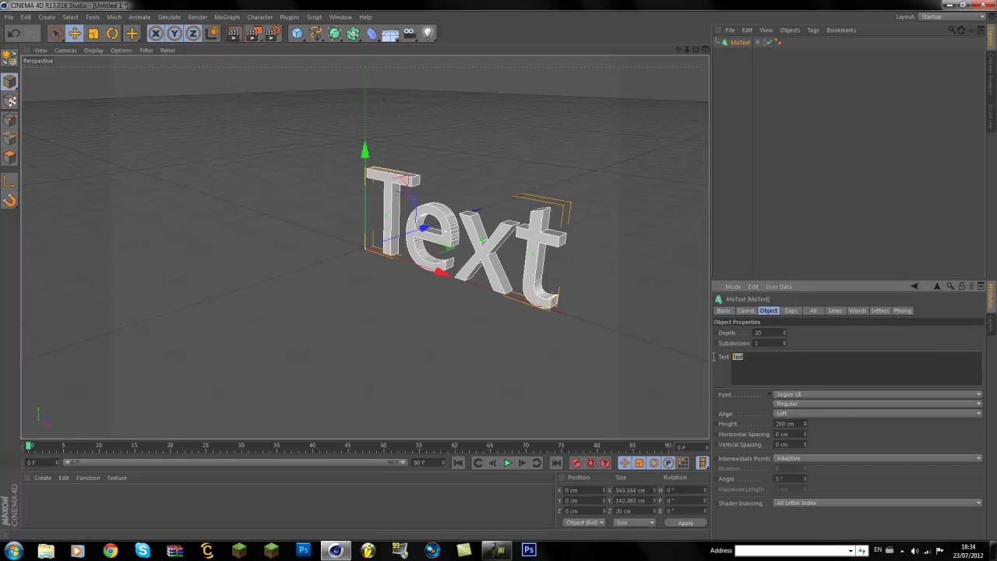
key(BackSpace)
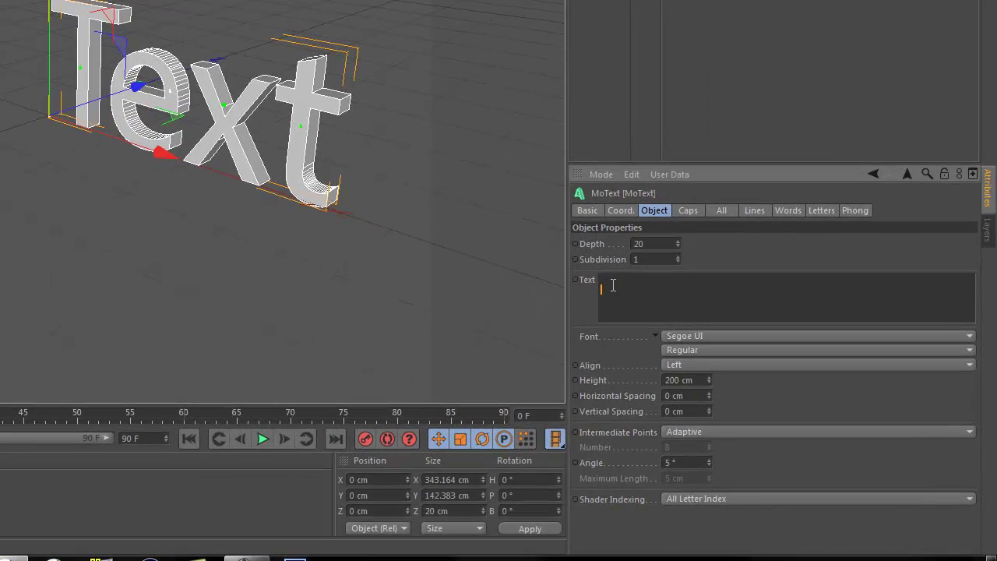
click(611, 277)
text(Tutorial)
click(751, 265)
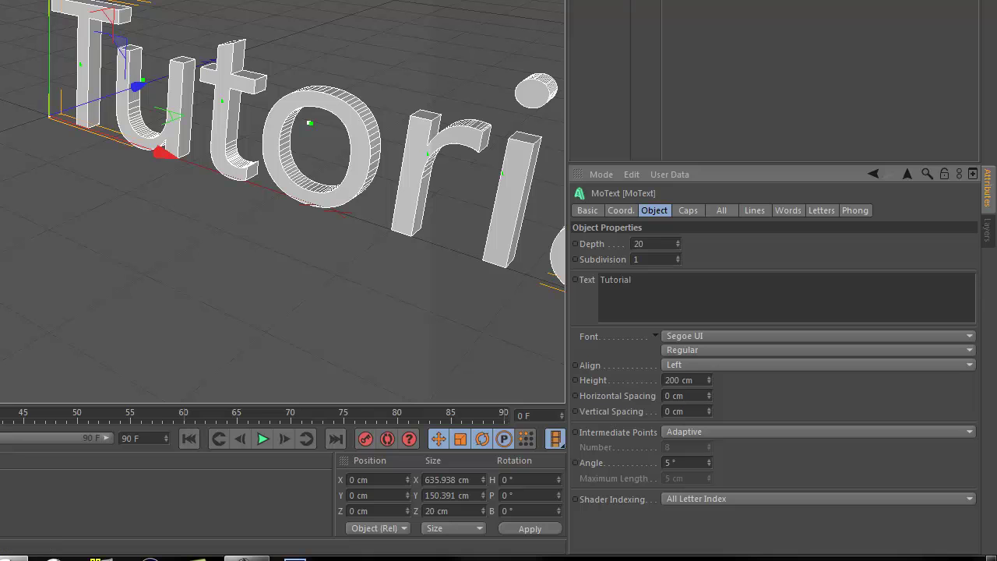
scroll(249, 150, up, 5)
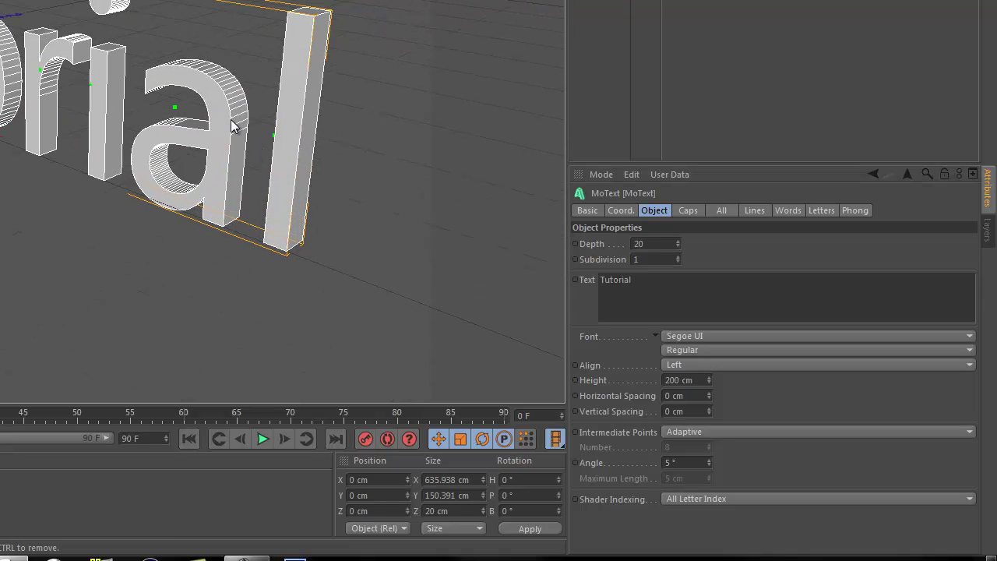
scroll(253, 150, down, 6)
scroll(248, 156, down, 1)
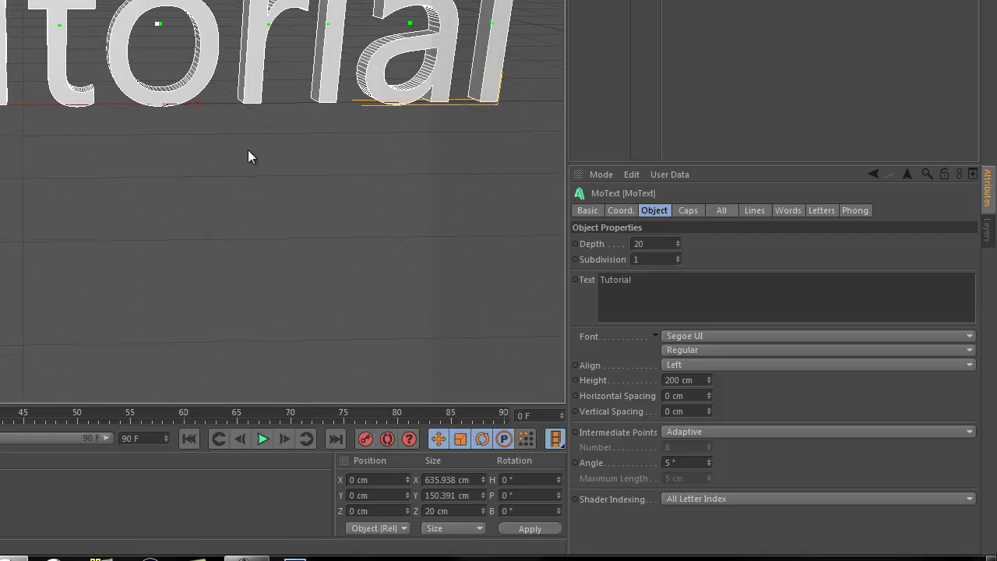
- Set the MoText depth from 20 to 90 and the font to PRESSBOARD JL
click(638, 244)
drag(638, 244, 631, 244)
text(90)
key(Return)
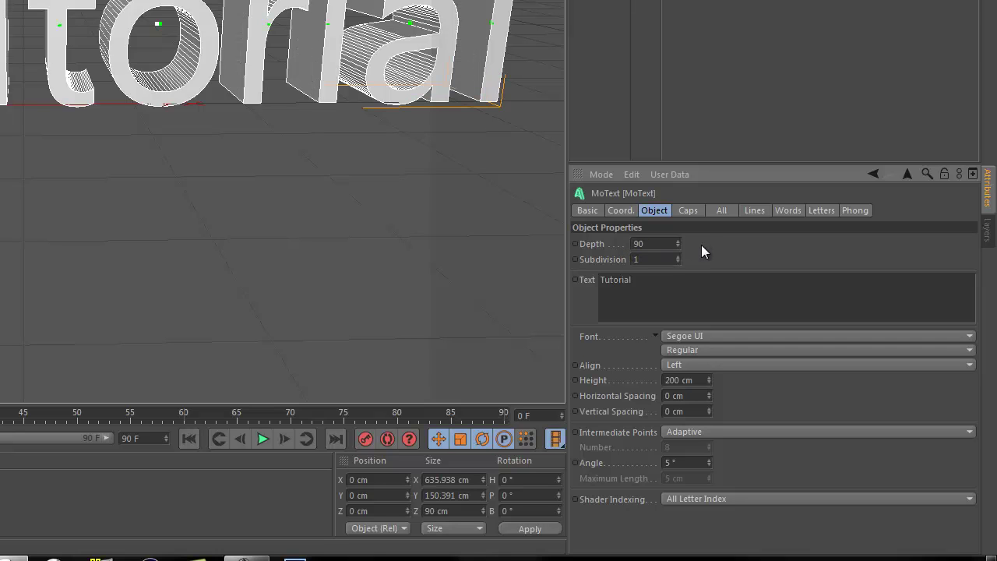
click(682, 338)
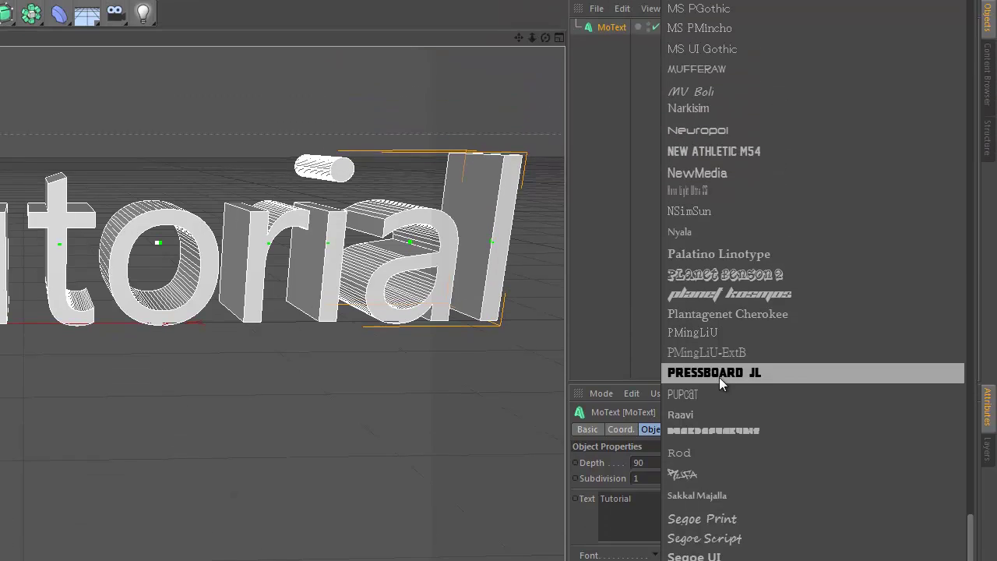
click(700, 159)
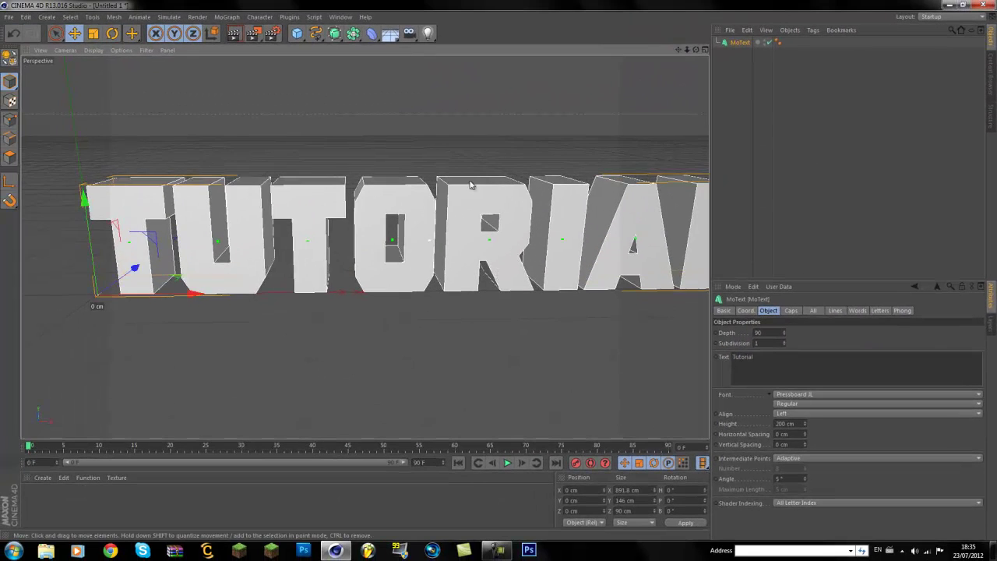
- Set Start and End caps to Fillet Cap, each with a 3 cm radius
scroll(499, 163, down, 5)
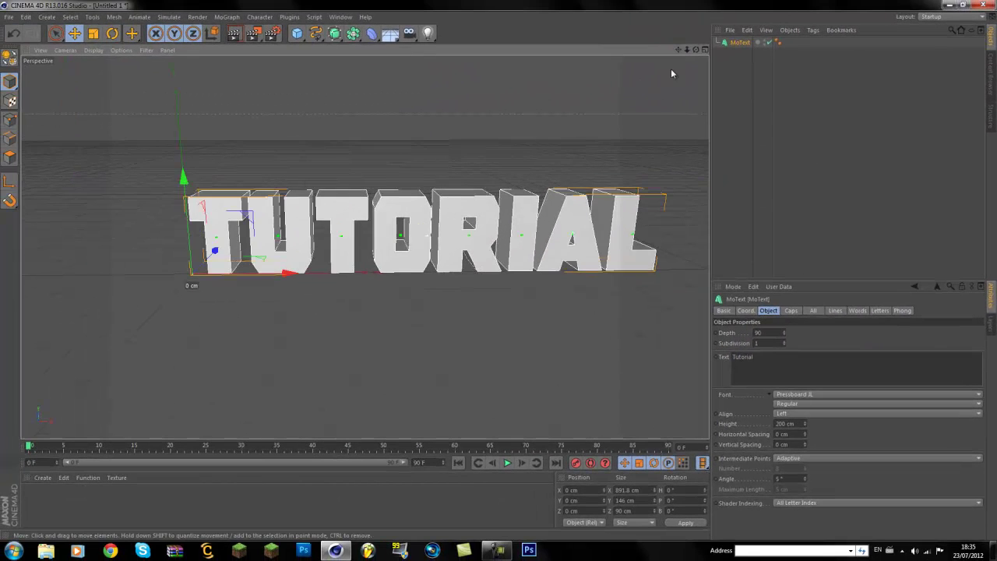
alt+middle_drag(549, 260, 495, 276)
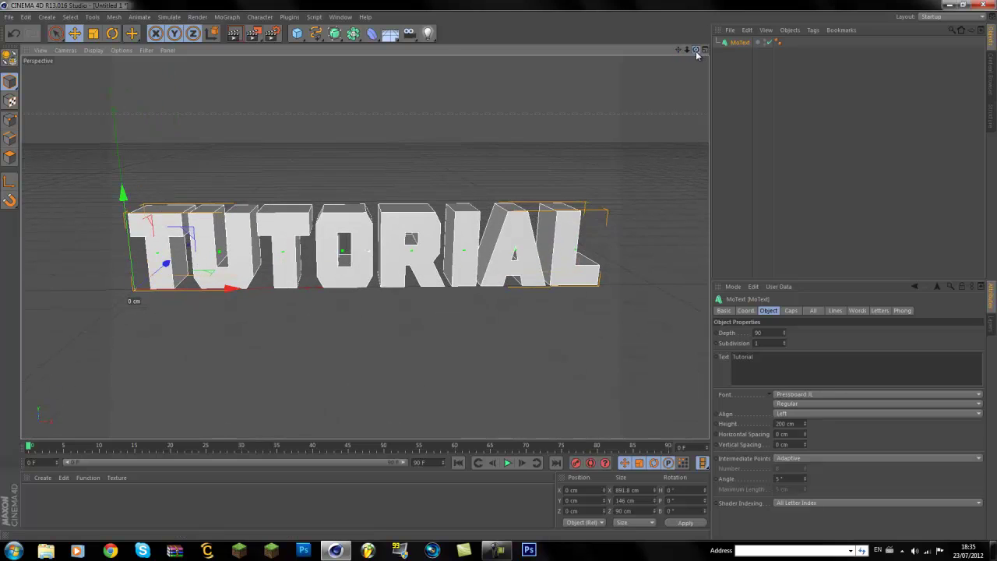
drag(695, 49, 705, 62)
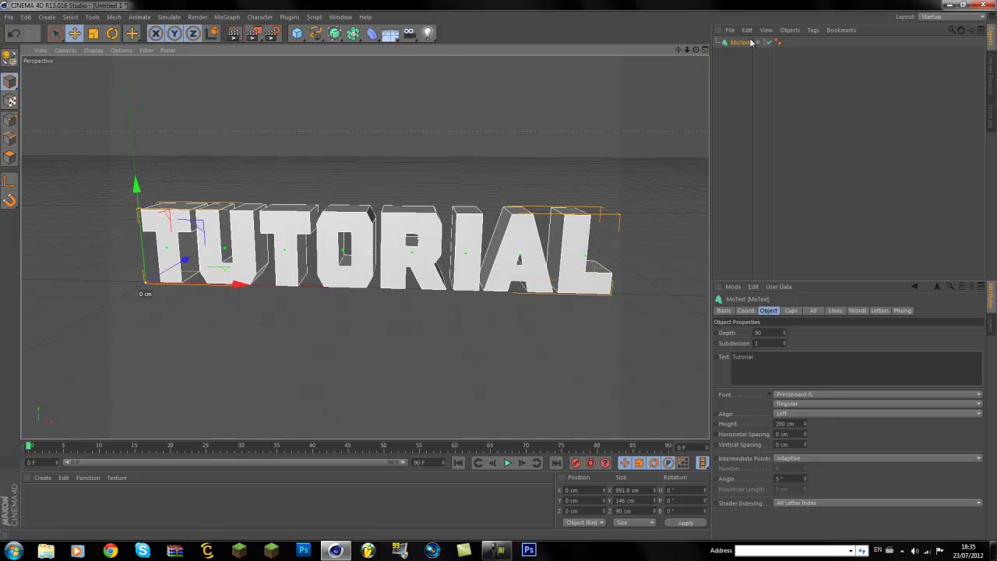
click(787, 315)
click(777, 333)
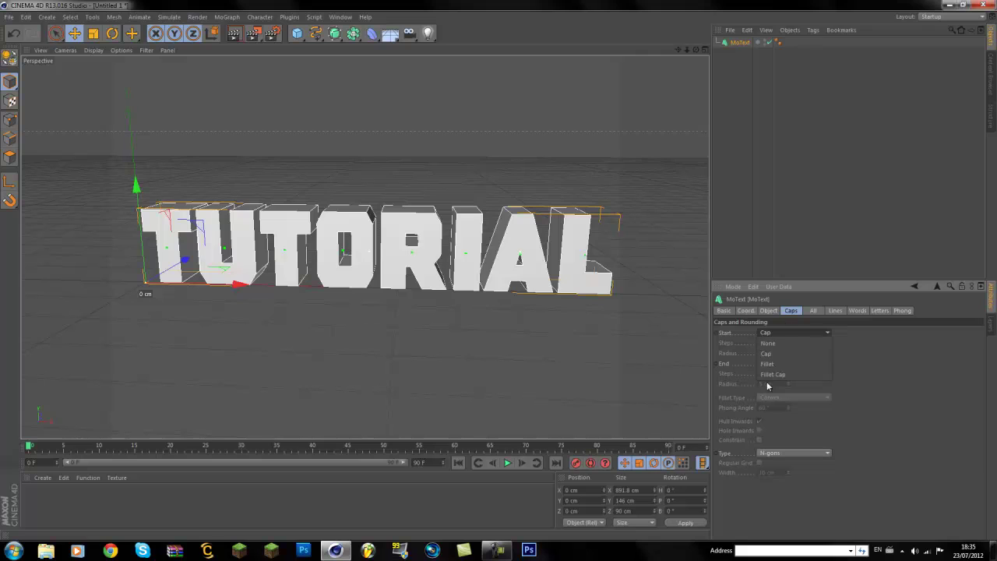
click(770, 379)
click(767, 364)
click(775, 406)
click(788, 385)
click(788, 385)
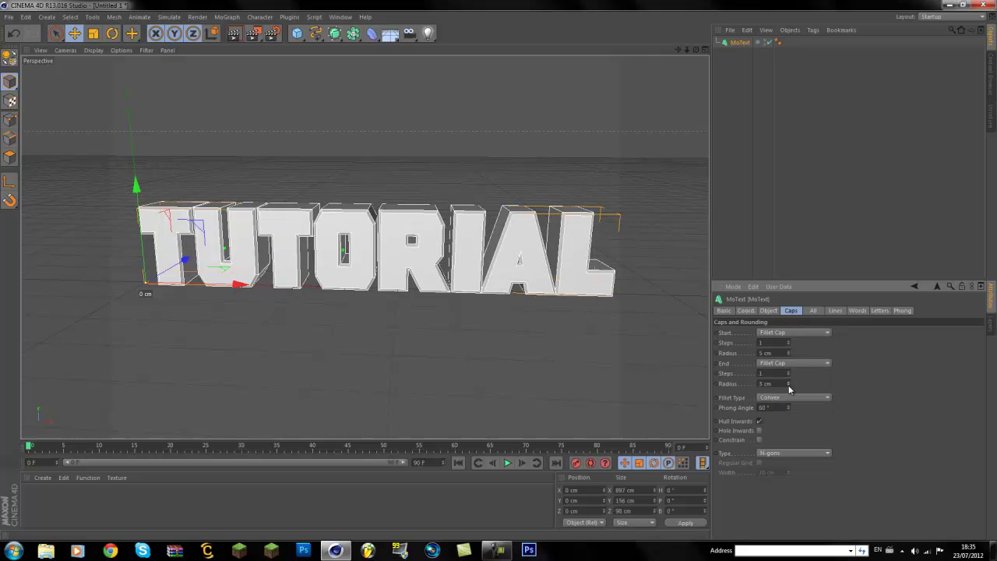
click(788, 355)
click(788, 356)
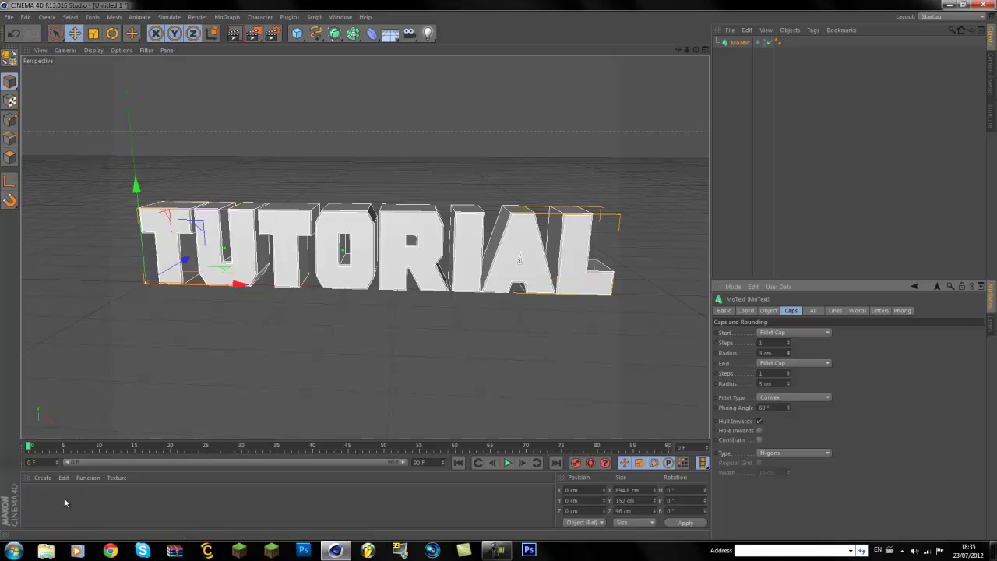
- Create three new materials in the Material Manager
double_click(107, 504)
double_click(107, 504)
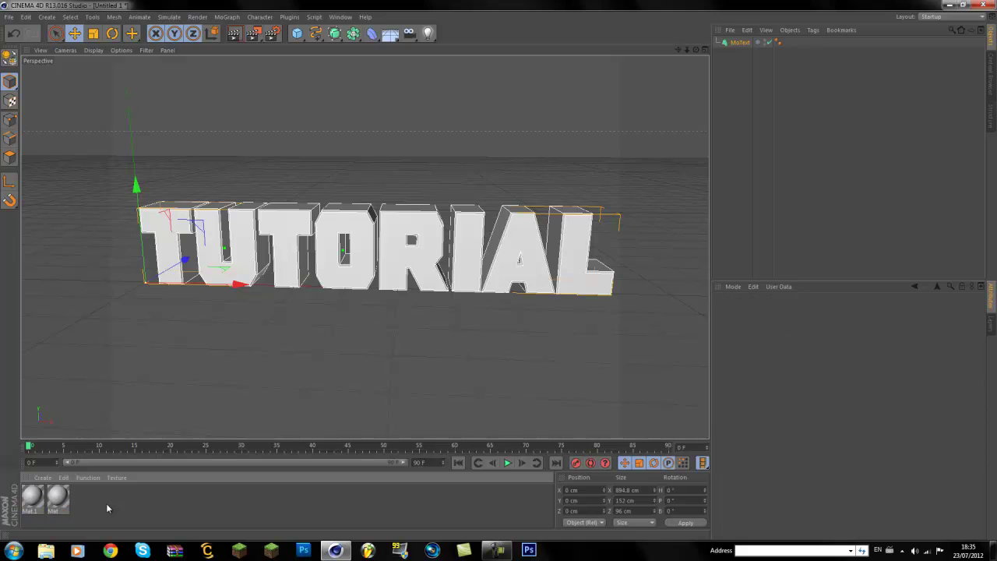
double_click(105, 503)
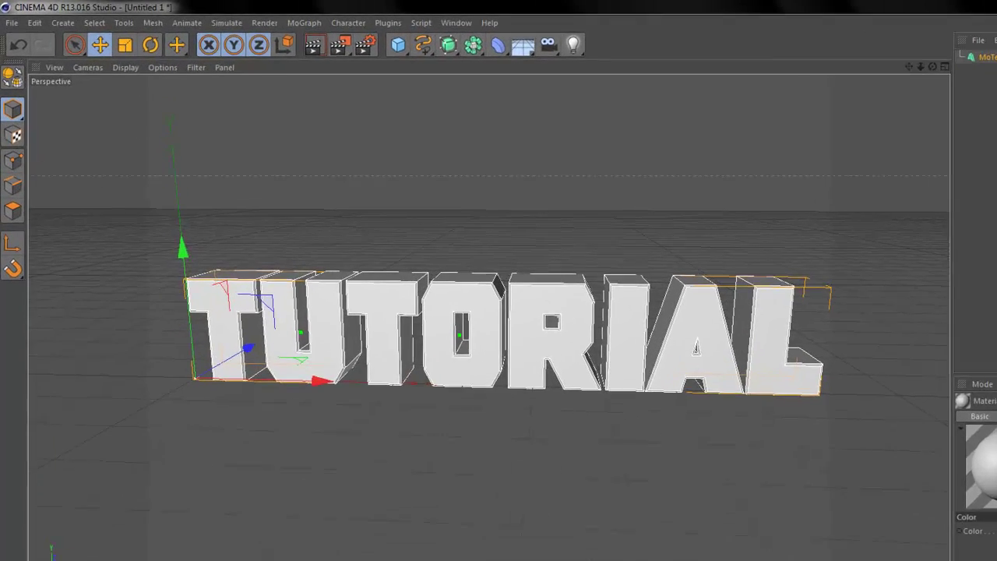
- Give Mat a saturated green colour and turn off its specular highlight
double_click(31, 556)
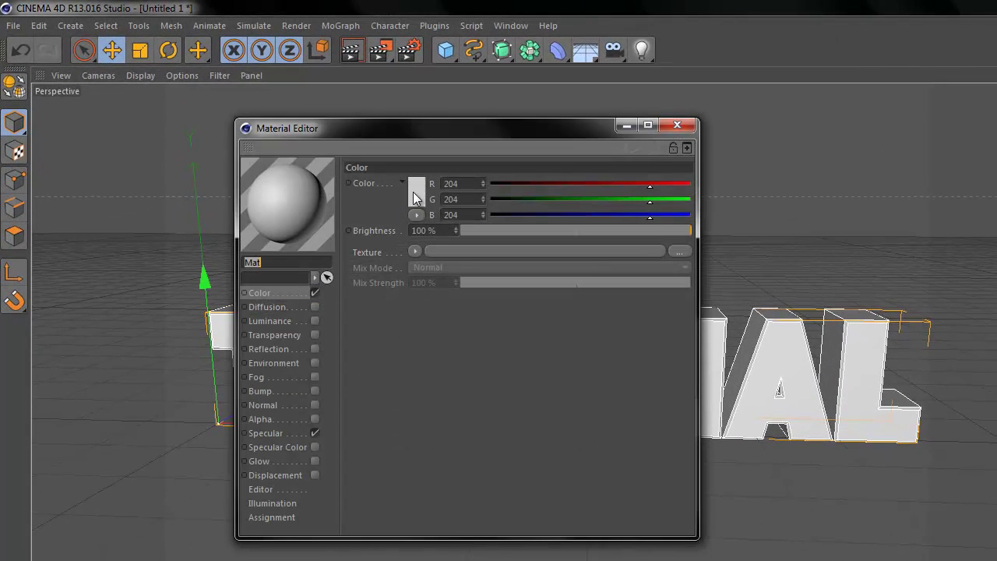
click(413, 191)
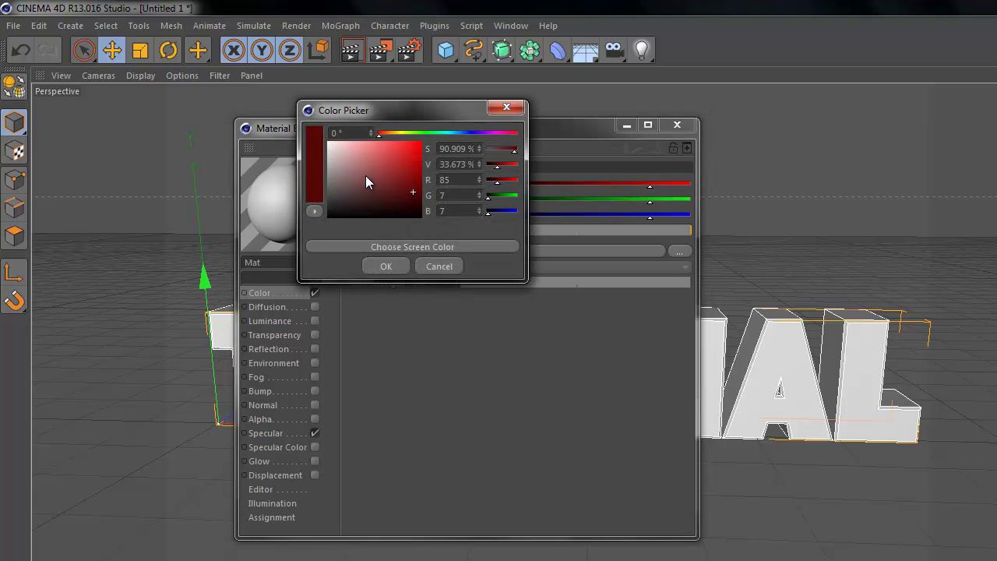
click(421, 134)
drag(401, 166, 429, 162)
click(387, 260)
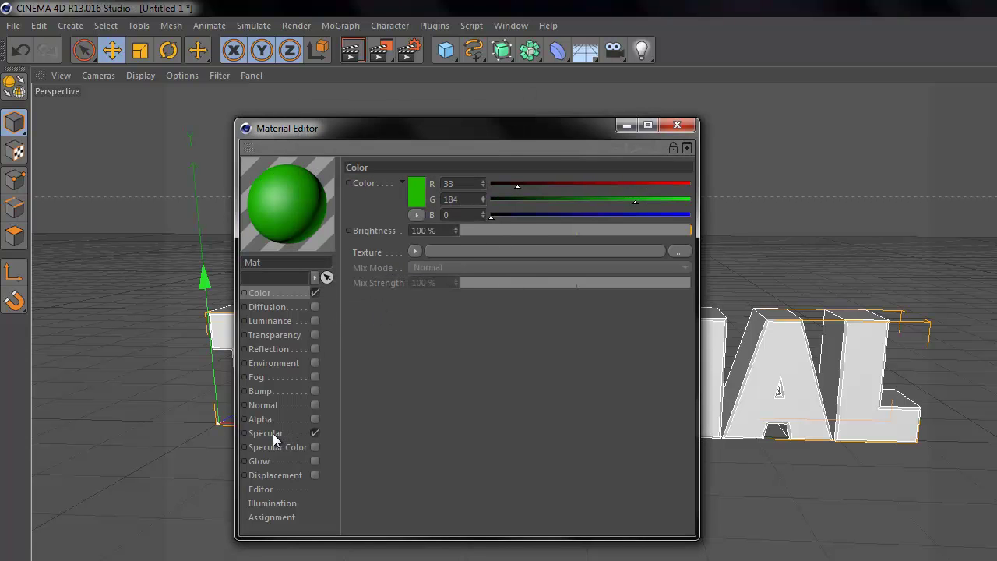
click(315, 432)
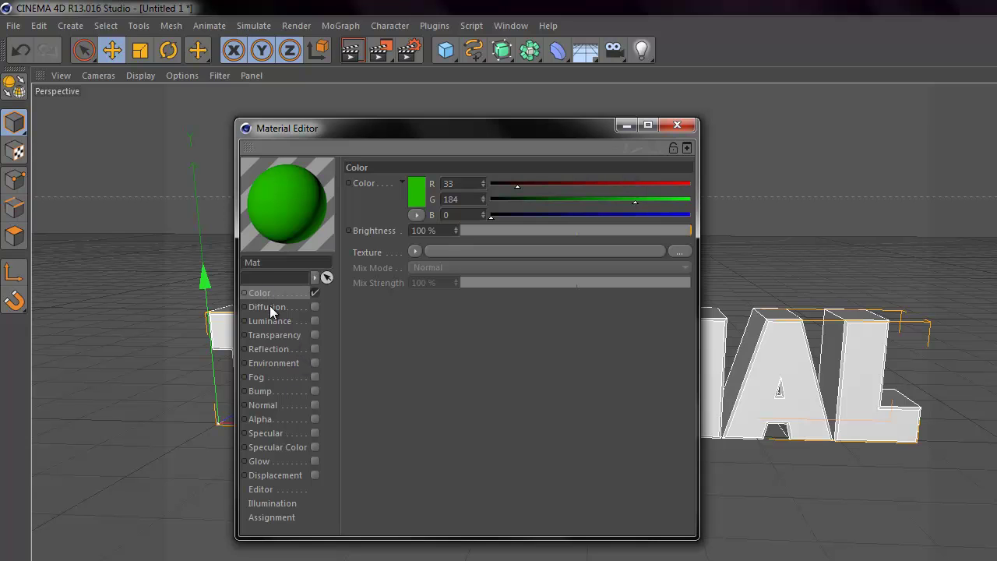
- Enable Mat's reflection using a Fresnel texture at about 7% brightness
click(269, 348)
click(314, 348)
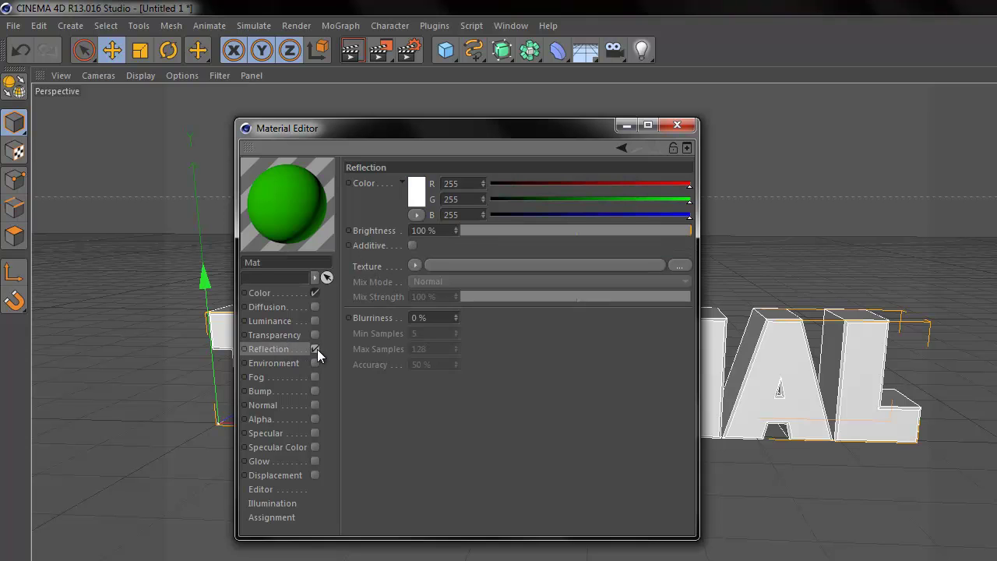
click(415, 266)
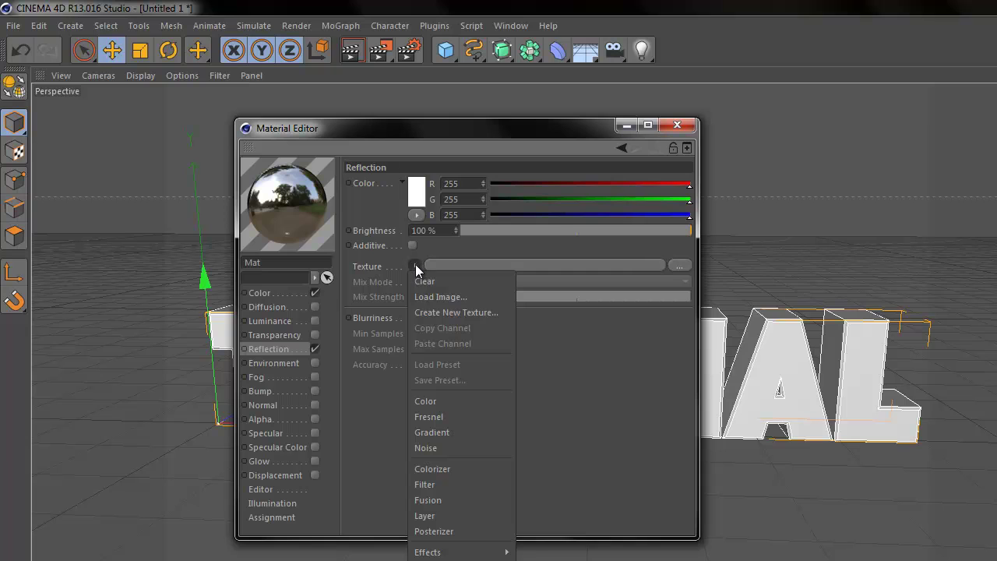
click(442, 416)
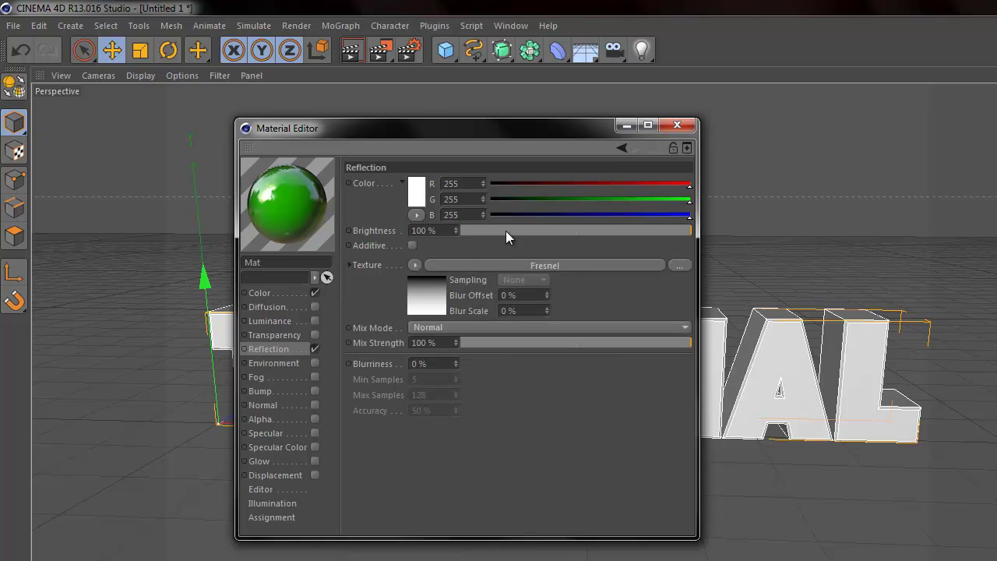
drag(492, 229, 475, 231)
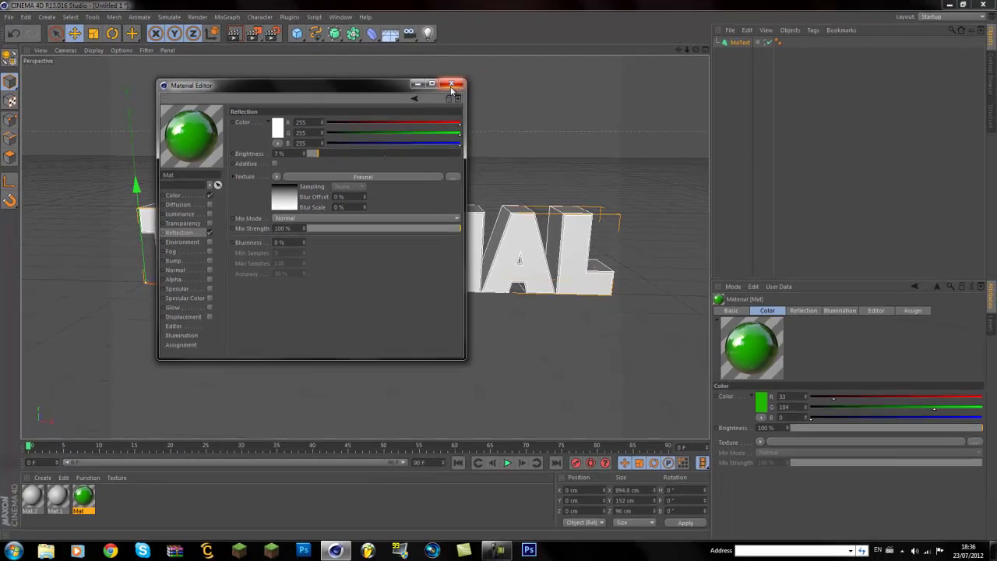
- Disable Mat.1's colour and specular, and enable reflection at 60% brightness
click(676, 125)
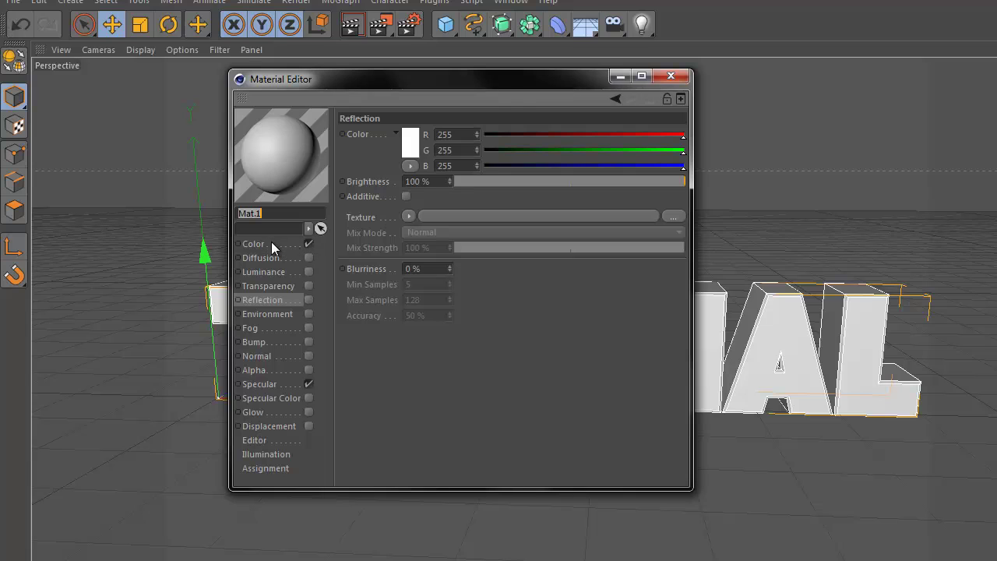
click(309, 243)
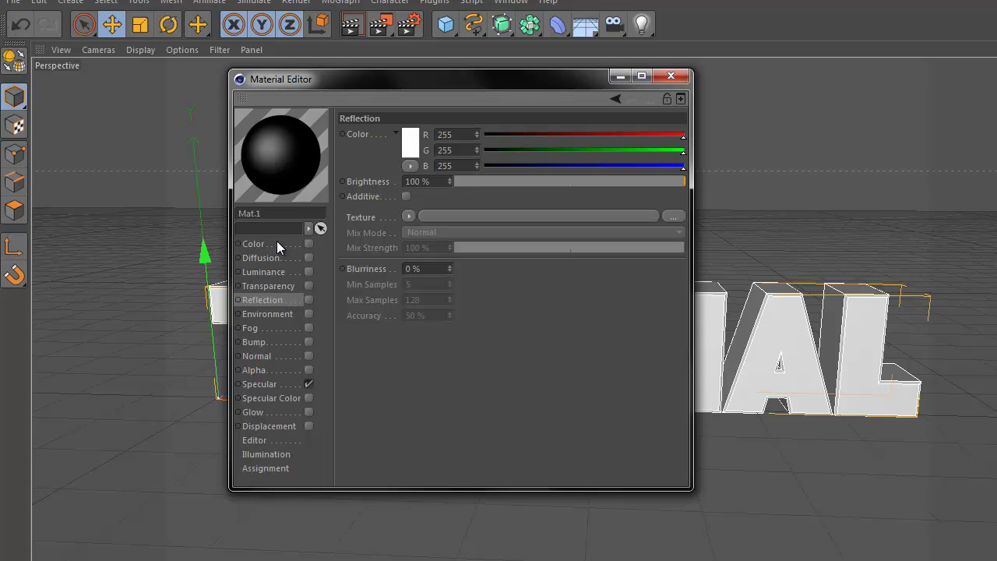
click(309, 383)
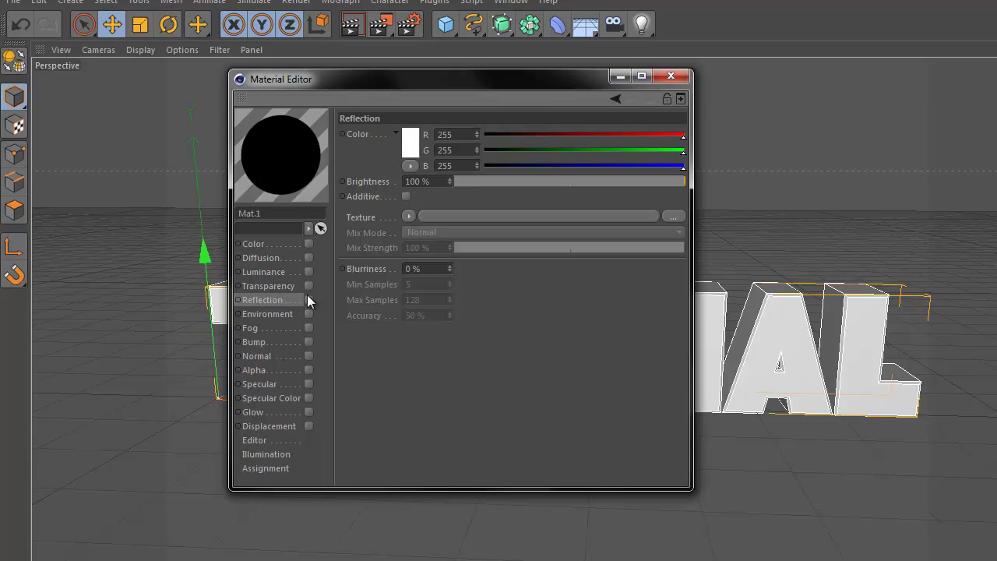
click(309, 300)
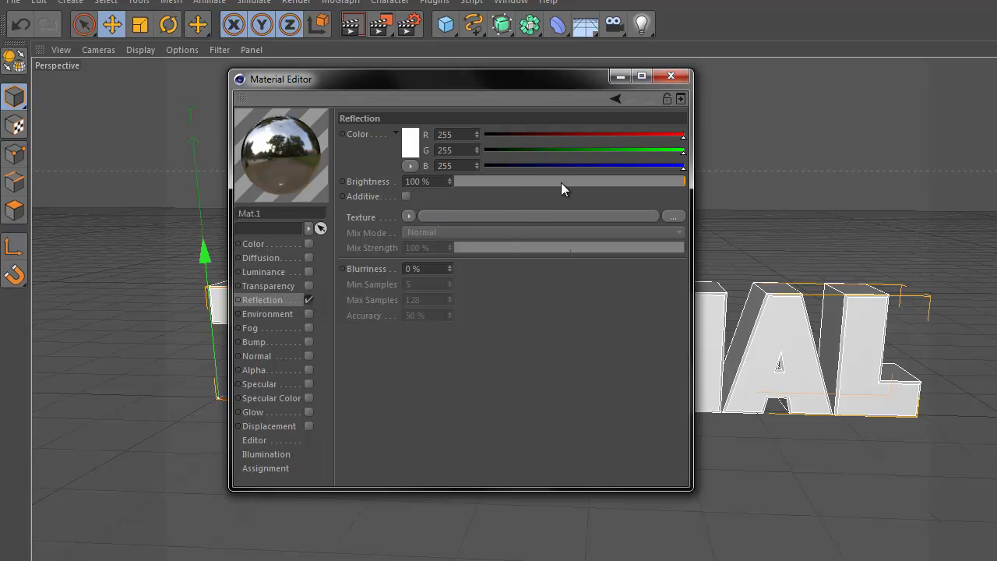
drag(574, 183, 582, 181)
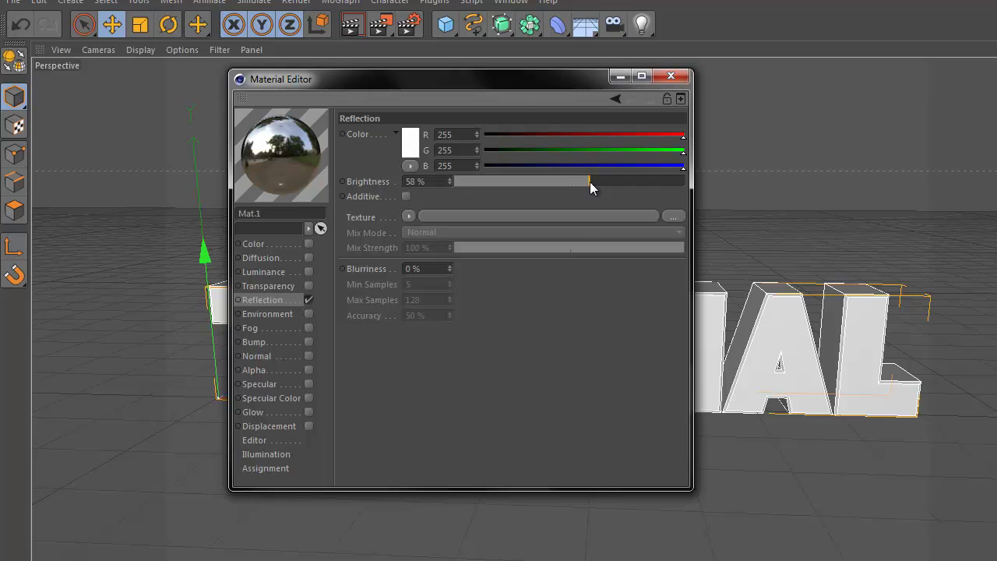
drag(593, 182, 593, 181)
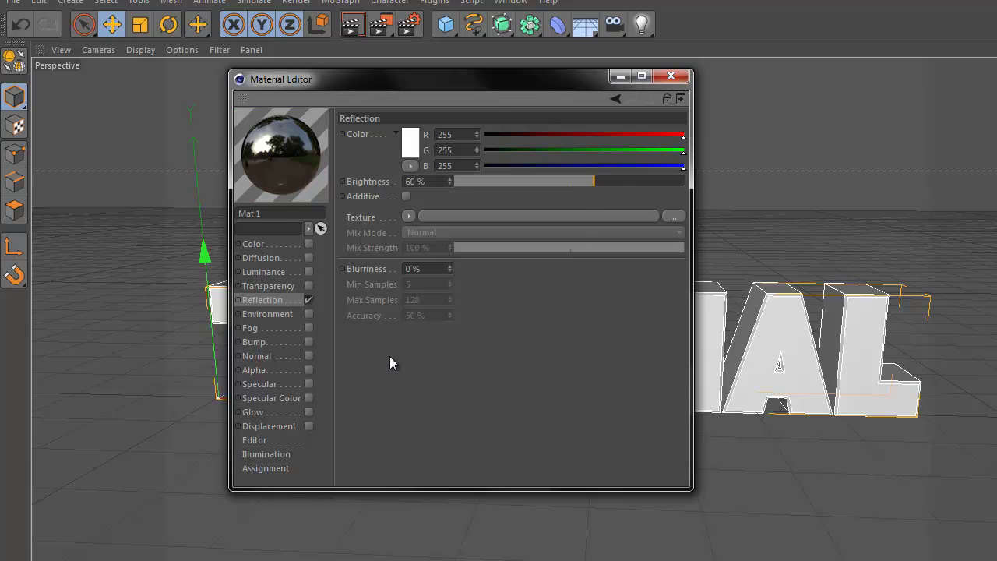
- Check the white Mat.2 material's settings, then close the editor and clear the selection
click(669, 76)
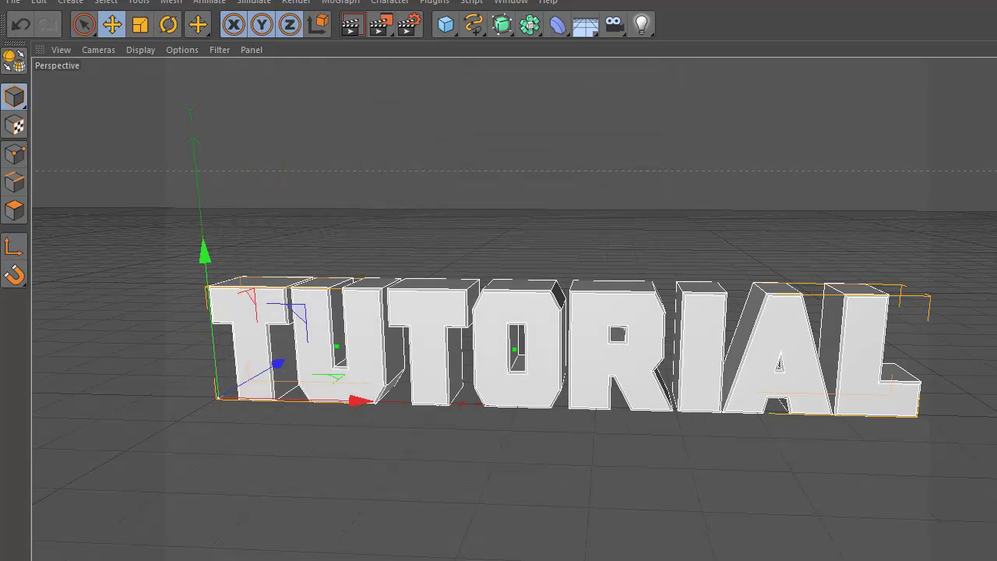
double_click(210, 557)
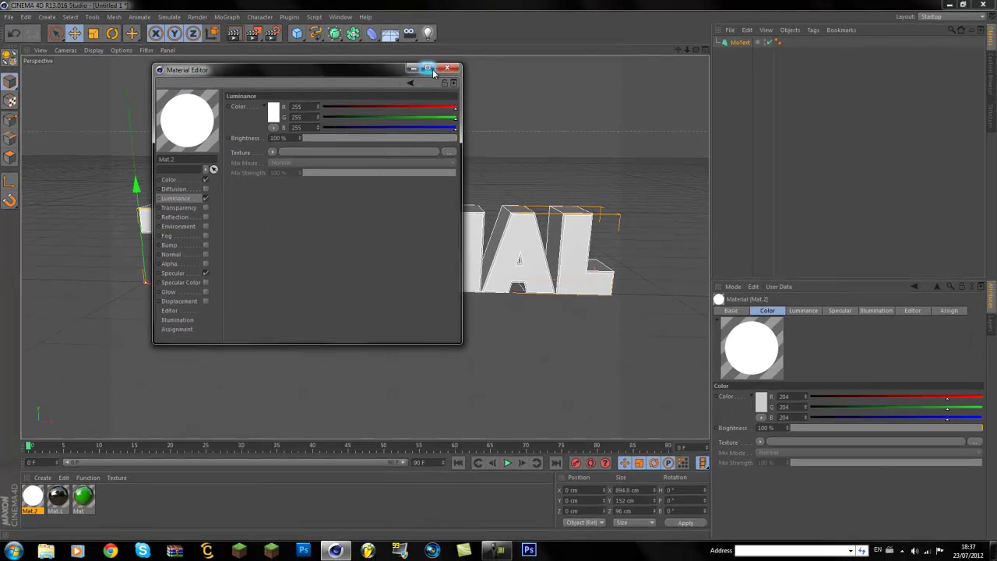
click(638, 74)
click(133, 520)
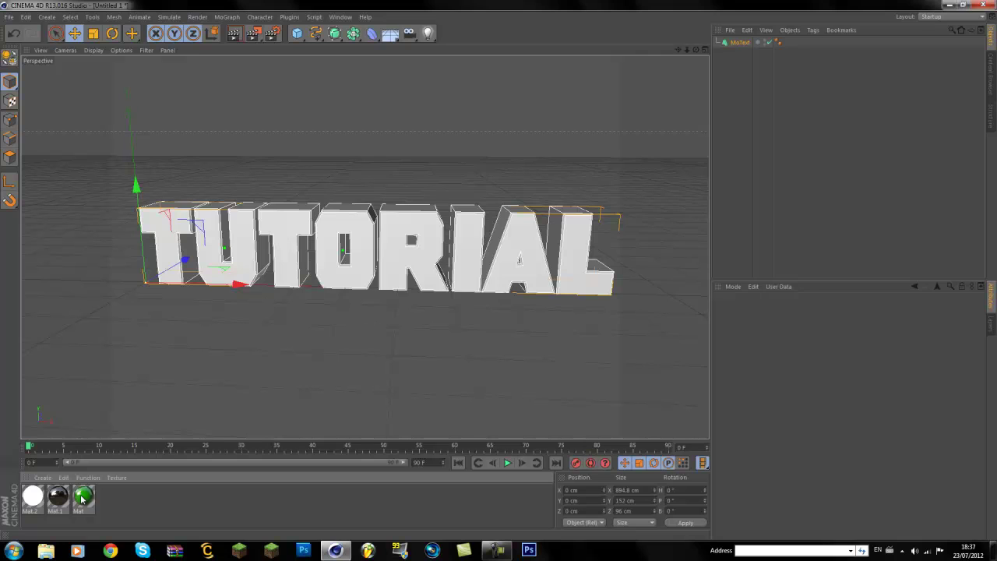
- Drag the green Mat, then Mat.1, onto the TUTORIAL MoText object
drag(81, 498, 760, 45)
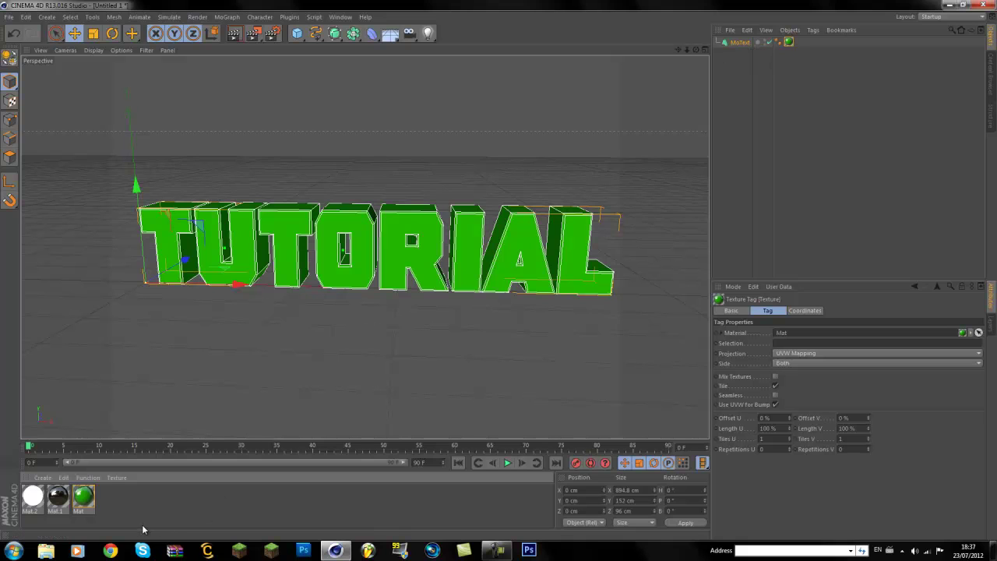
click(59, 500)
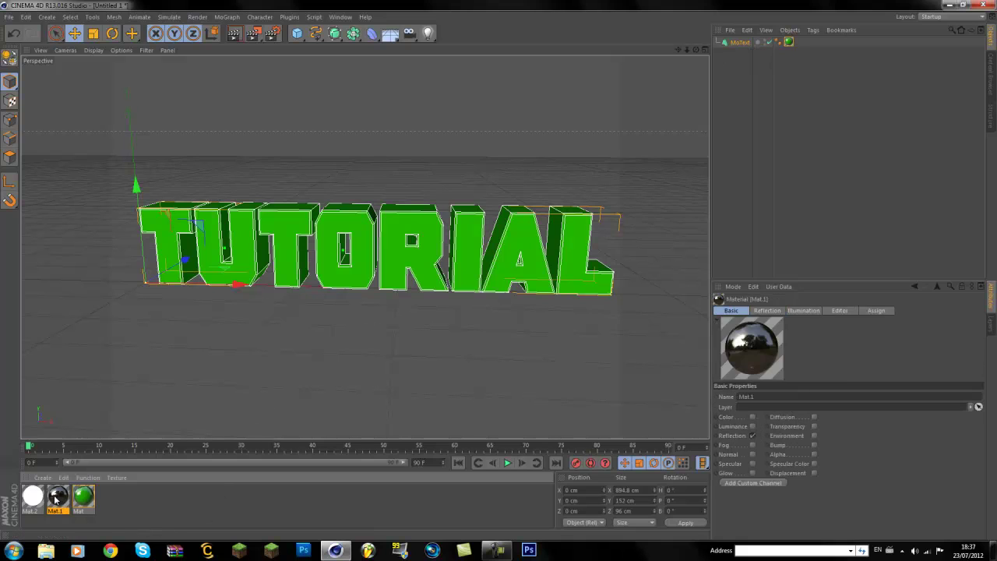
drag(61, 505, 763, 43)
drag(69, 508, 763, 45)
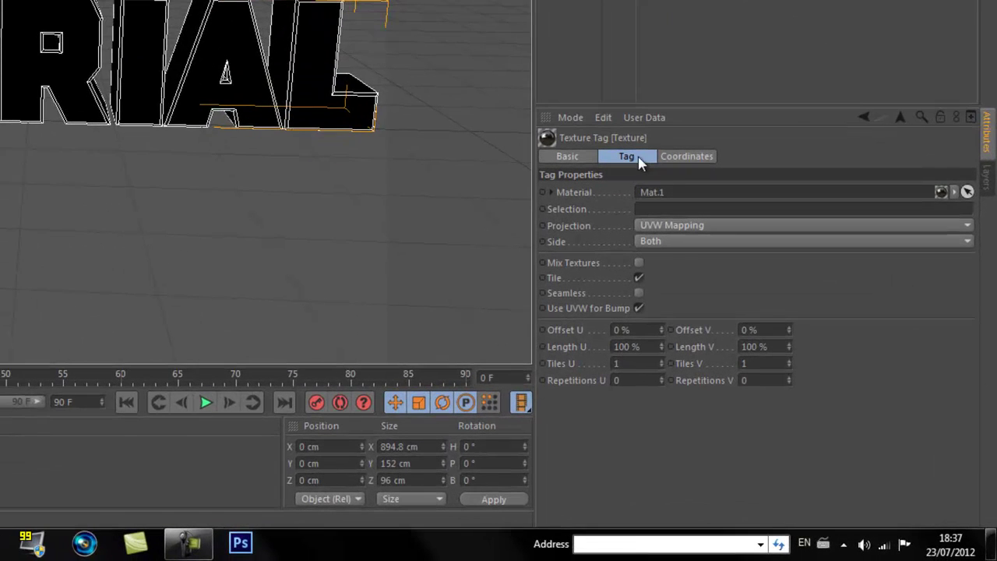
- Set the Mat.1 texture tag's Selection field to R2
click(642, 209)
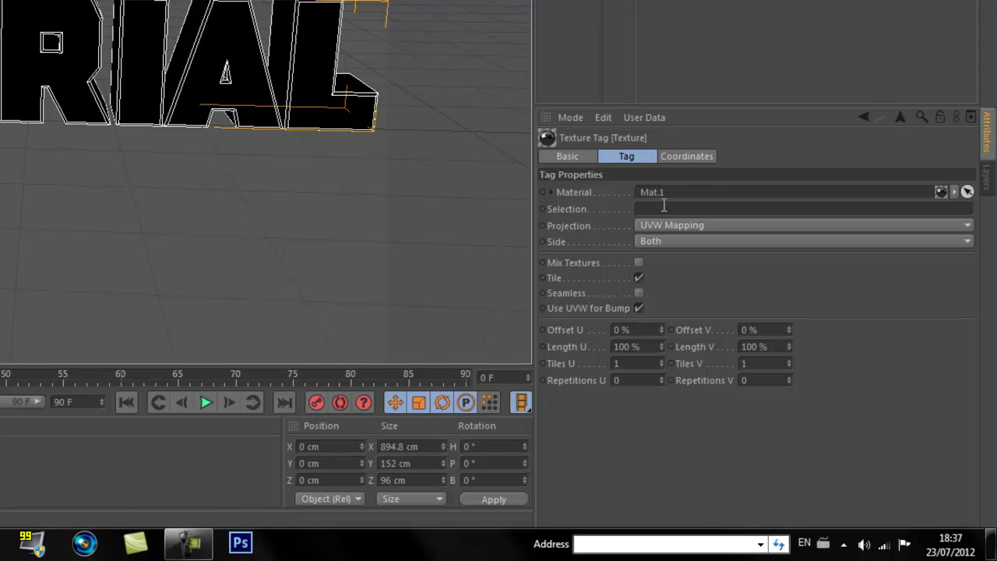
click(663, 208)
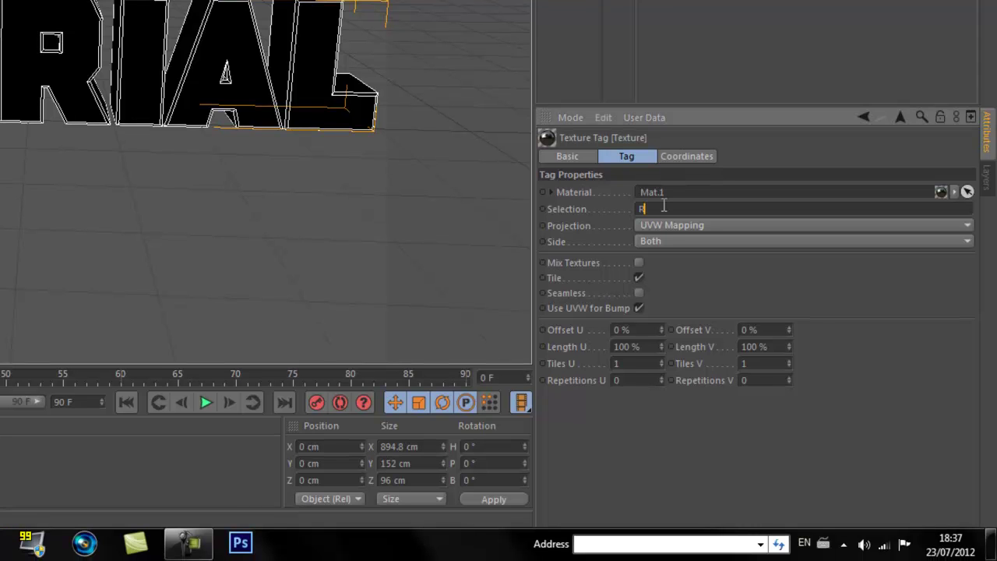
key(Return)
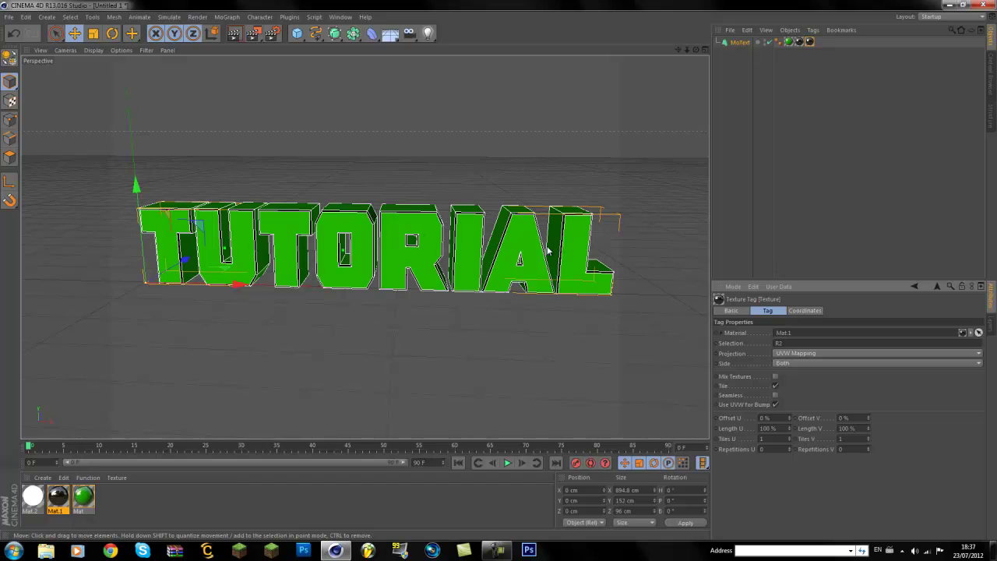
- Add a plane and enlarge it to about 1500 cm wide and deeper
click(296, 35)
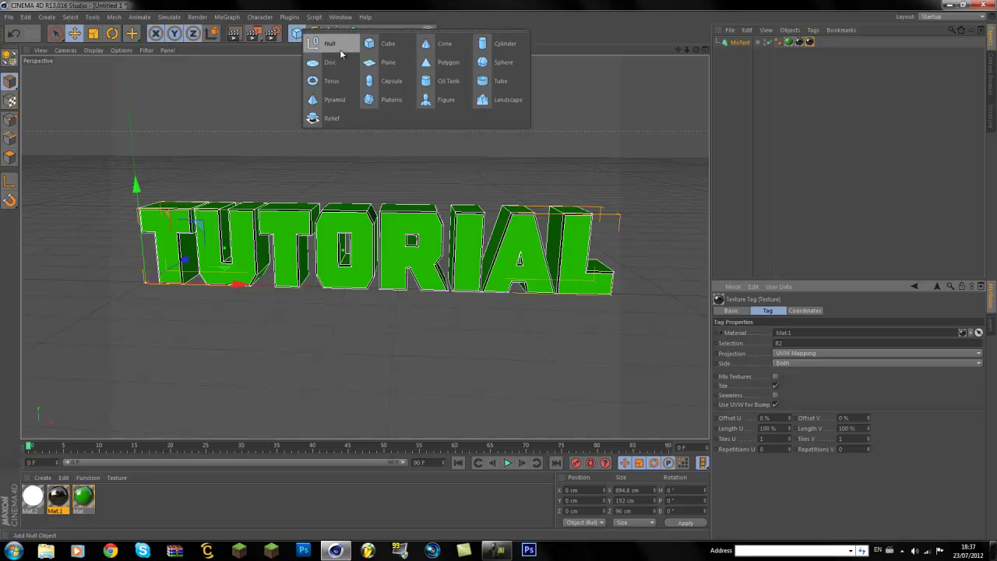
click(388, 62)
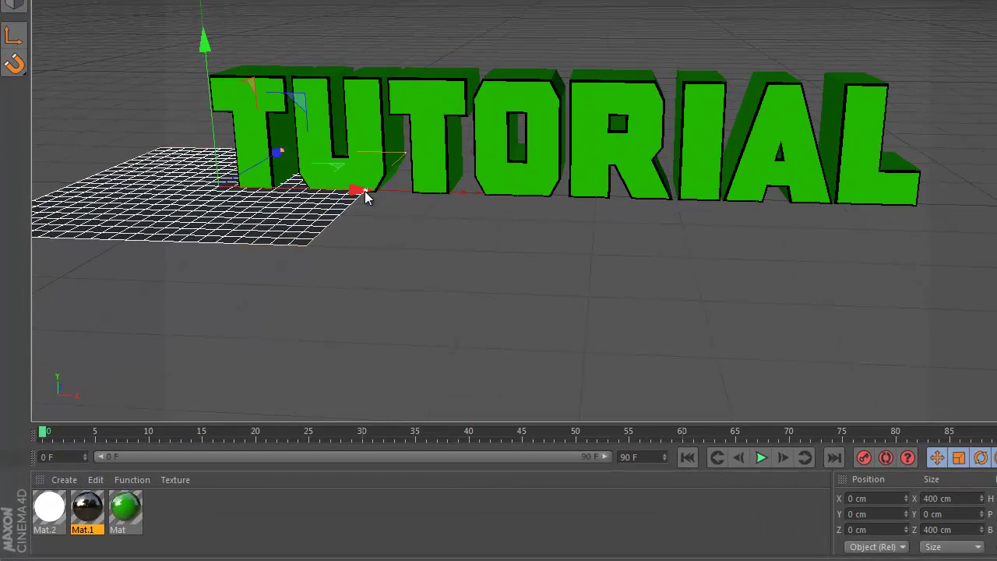
drag(241, 286, 333, 304)
drag(500, 211, 832, 243)
drag(282, 155, 245, 168)
- Apply white Mat.2 to the plane and move it to X 388.83, Y 456.109 cm
click(51, 520)
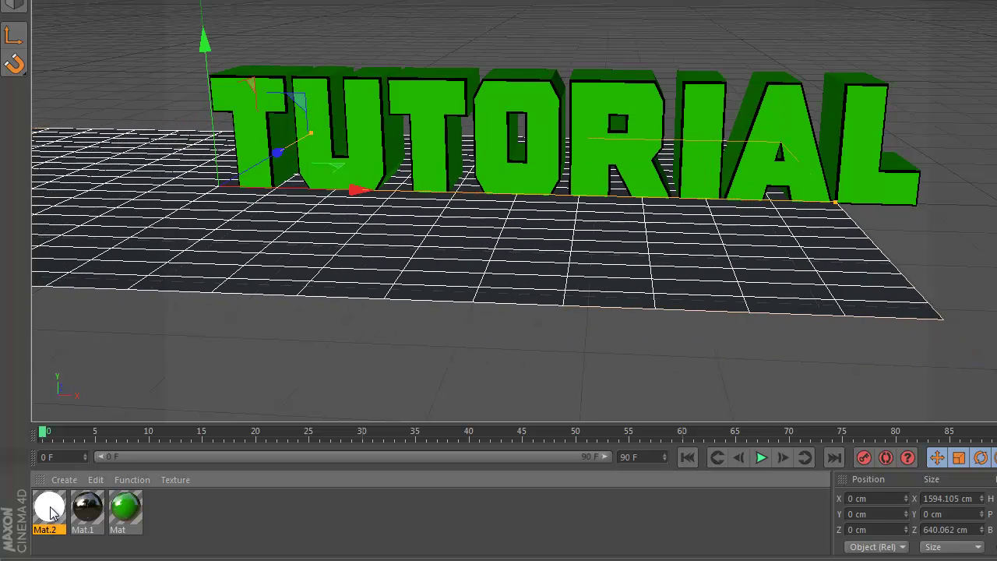
drag(51, 518, 312, 272)
drag(349, 195, 642, 232)
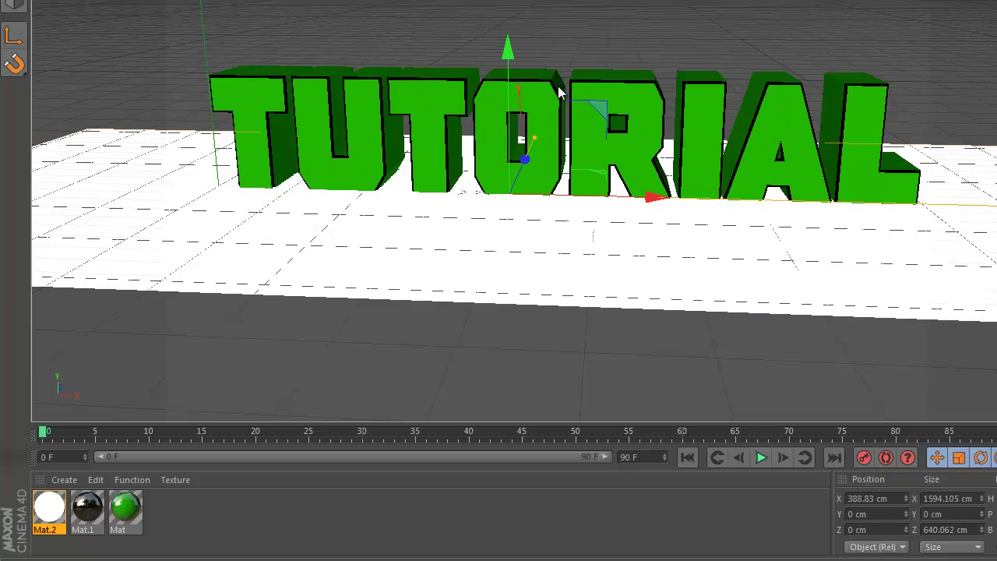
drag(507, 50, 749, 172)
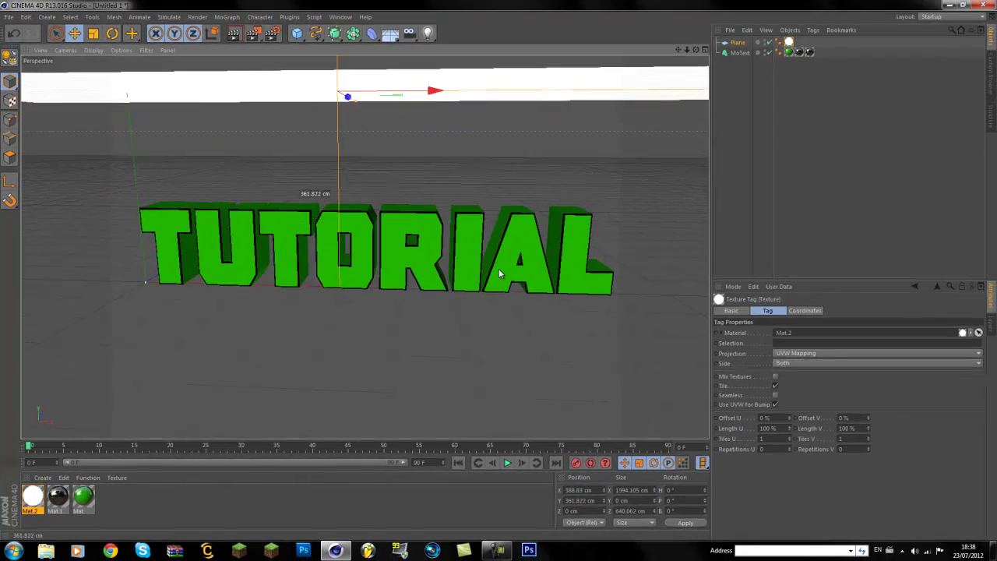
drag(314, 187, 316, 168)
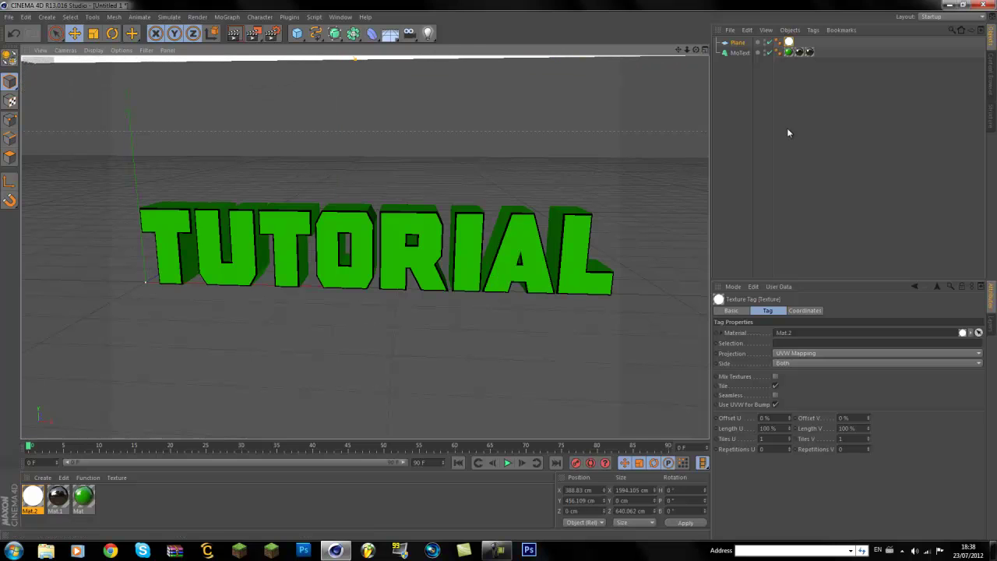
- Copy and paste the white plane to create Plane.1
click(747, 30)
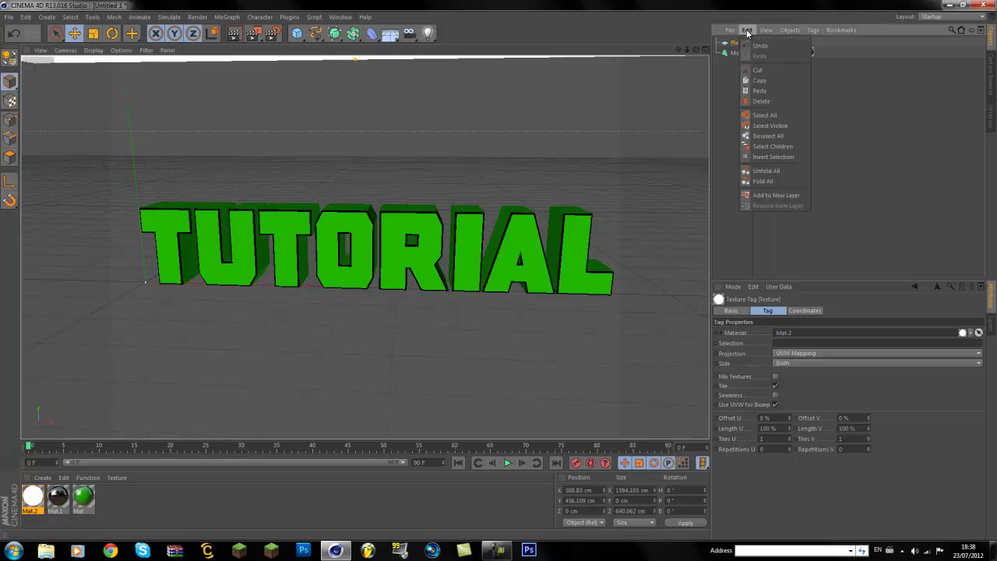
click(759, 66)
click(745, 30)
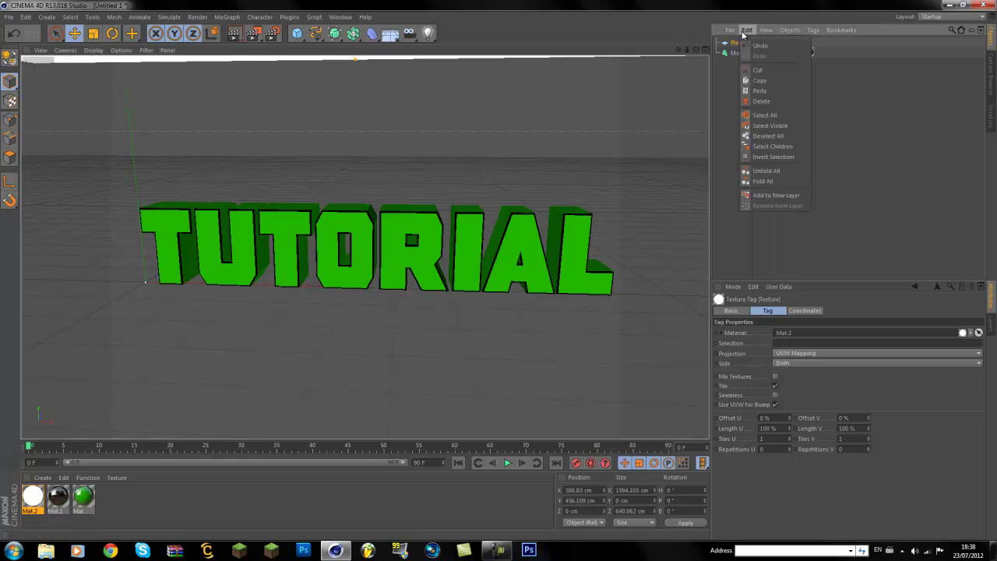
click(760, 90)
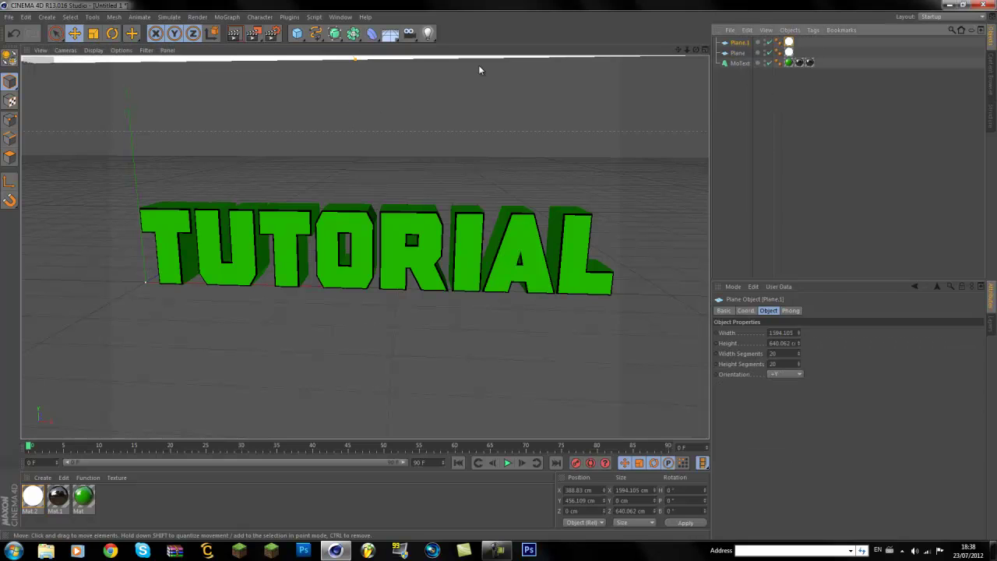
- Move Plane.1 down below the TUTORIAL text to Y -304.768 cm
drag(676, 51, 498, 271)
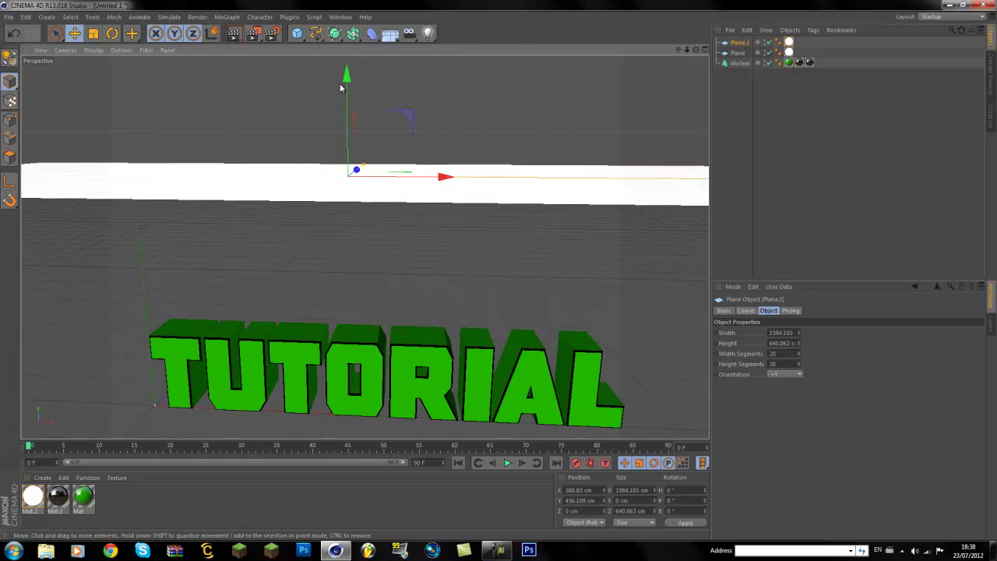
drag(347, 117, 350, 358)
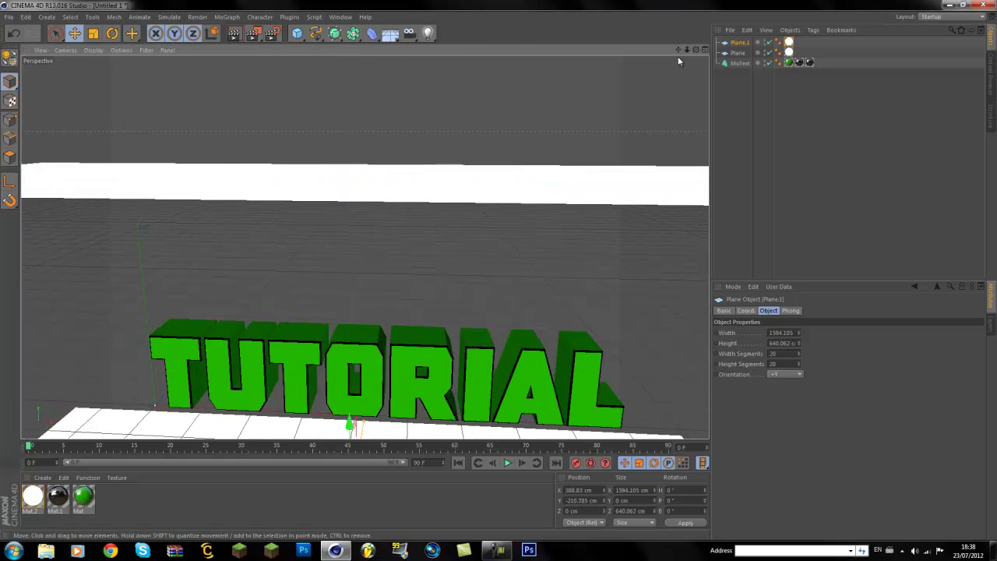
drag(677, 50, 406, 273)
drag(350, 251, 351, 287)
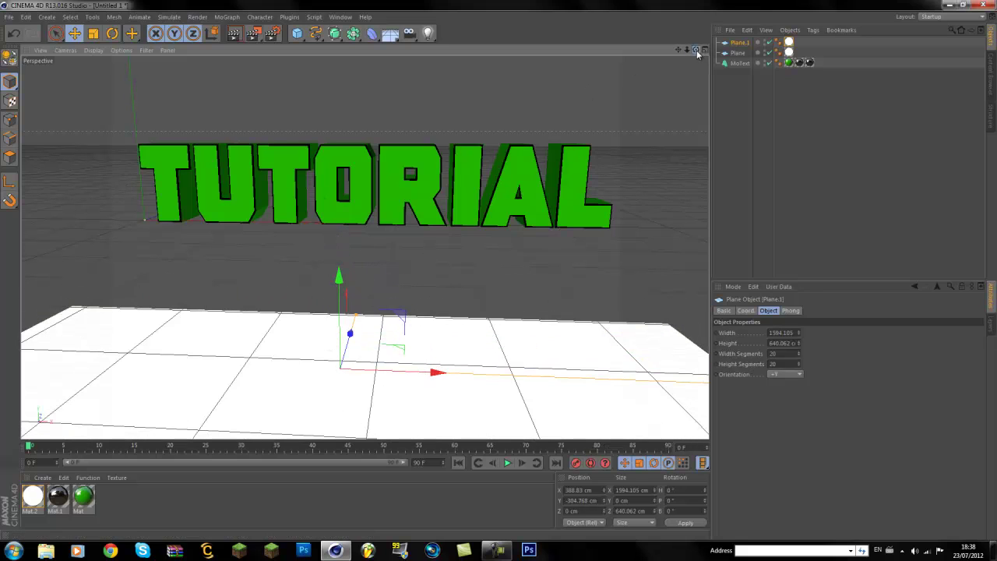
alt+drag(497, 273, 418, 247)
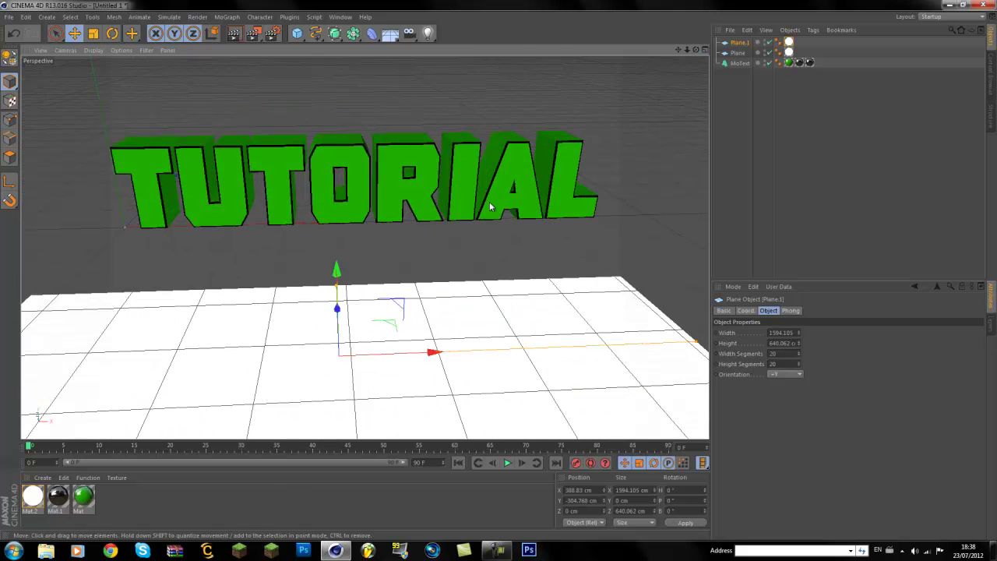
scroll(489, 203, down, 3)
drag(686, 49, 735, 28)
mouse_move(497, 271)
alt+mouse_down()
mouse_move(489, 267)
mouse_move(499, 269)
alt+mouse_up()
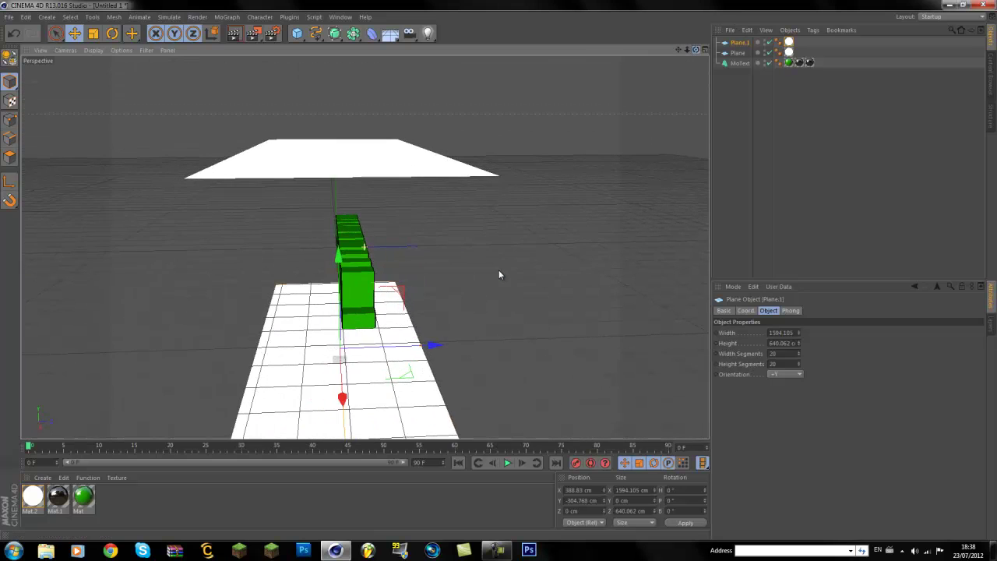
- Select the upper plane and paste another copy as Plane.2
click(737, 53)
click(747, 32)
click(759, 90)
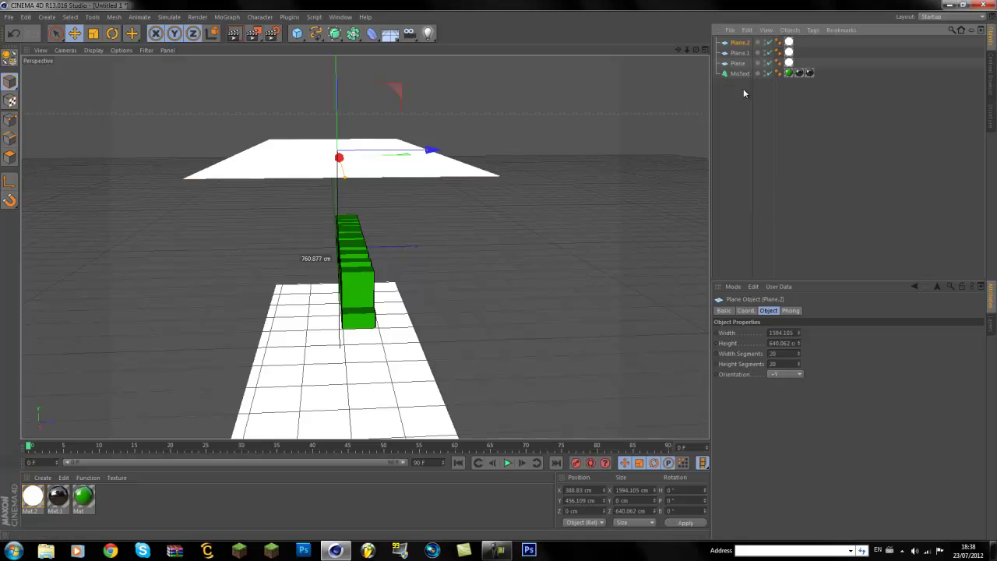
- Tilt Plane.2 about 20°, shorten its depth, and raise it to Y 440.027 cm
click(112, 35)
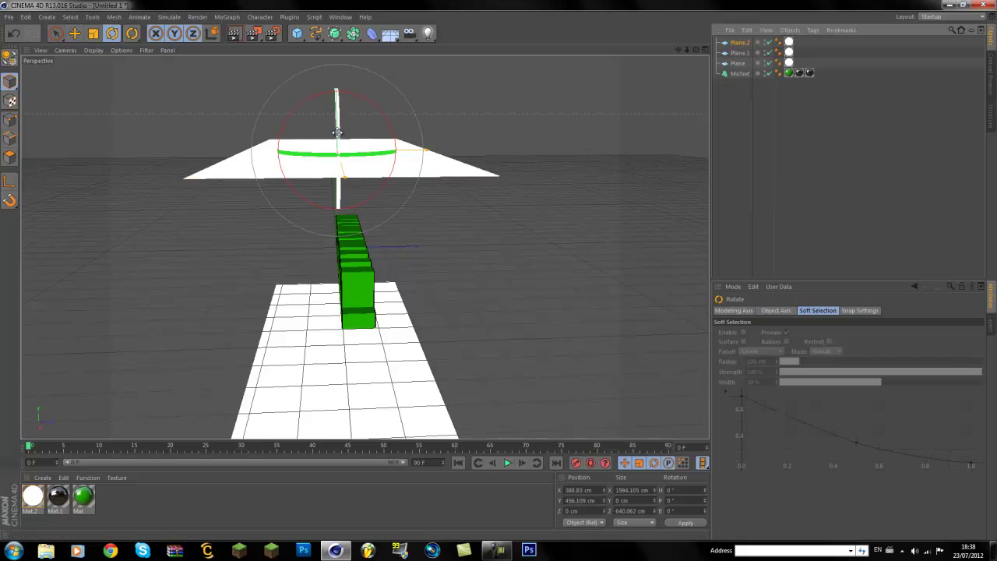
drag(309, 102, 288, 114)
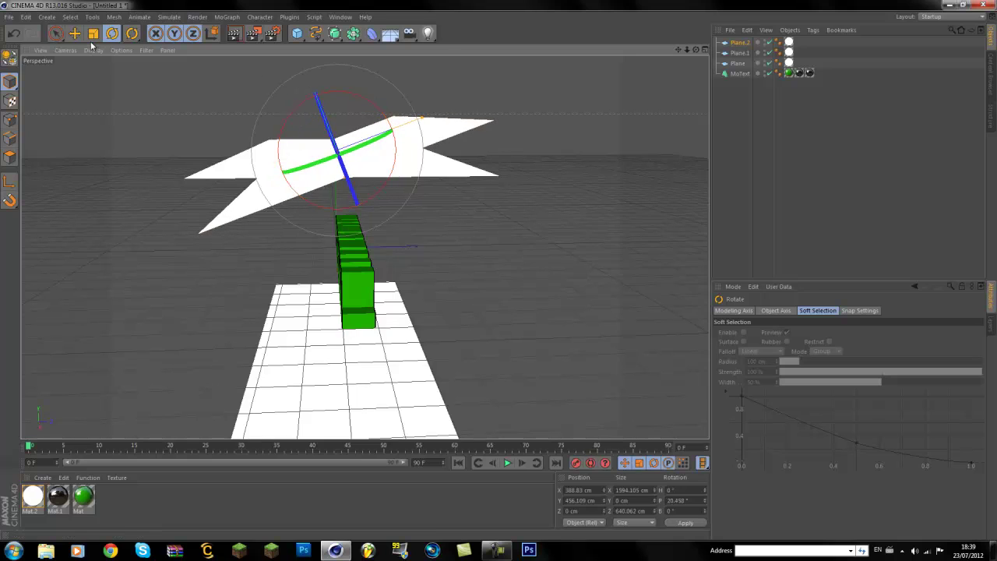
click(58, 34)
drag(420, 117, 382, 134)
mouse_move(256, 71)
mouse_down()
mouse_move(252, 63)
mouse_move(240, 70)
mouse_up()
alt+drag(468, 268, 500, 272)
scroll(569, 203, up, 5)
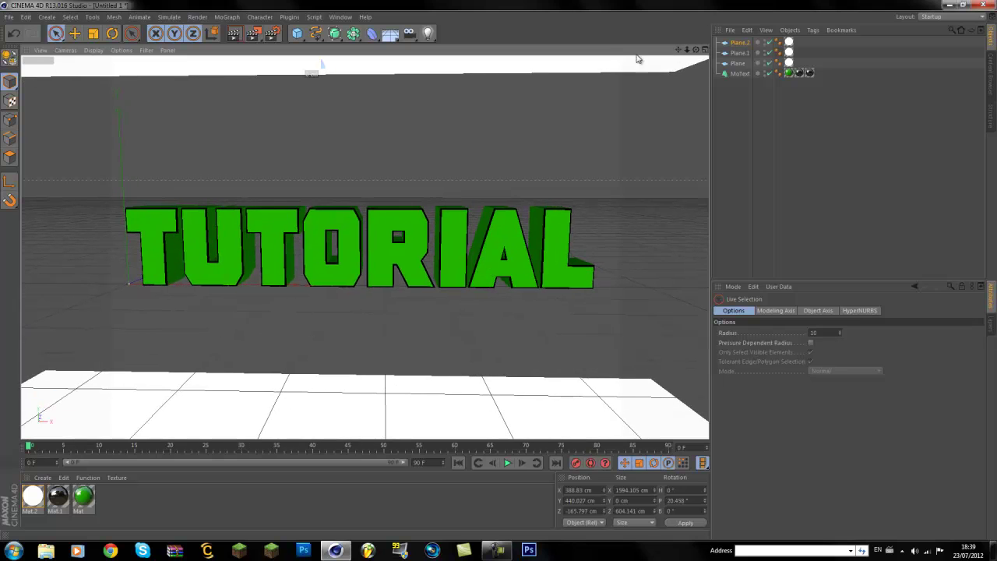
- Set the render output resolution to 1280 x 720 pixels
click(274, 33)
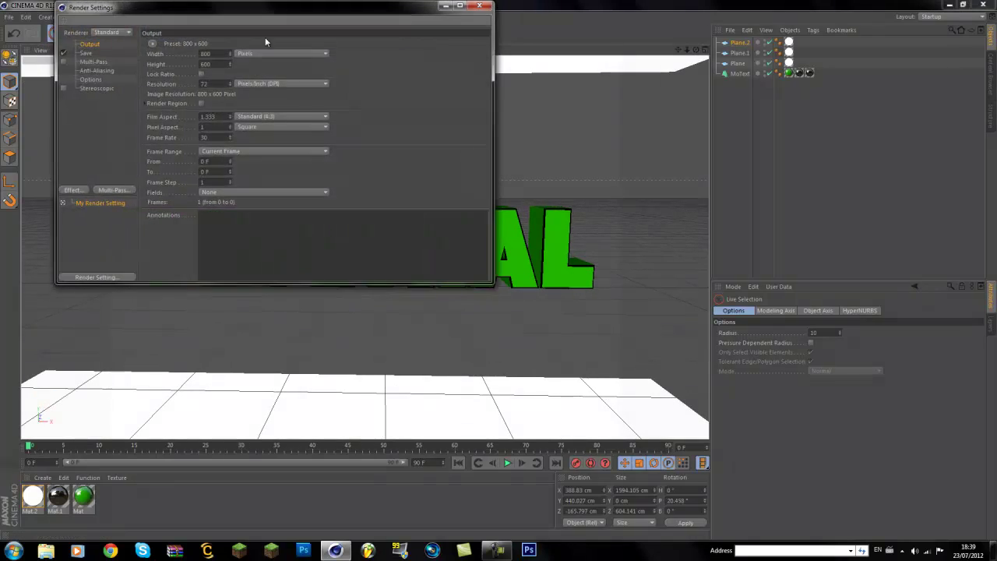
double_click(222, 53)
text(12)
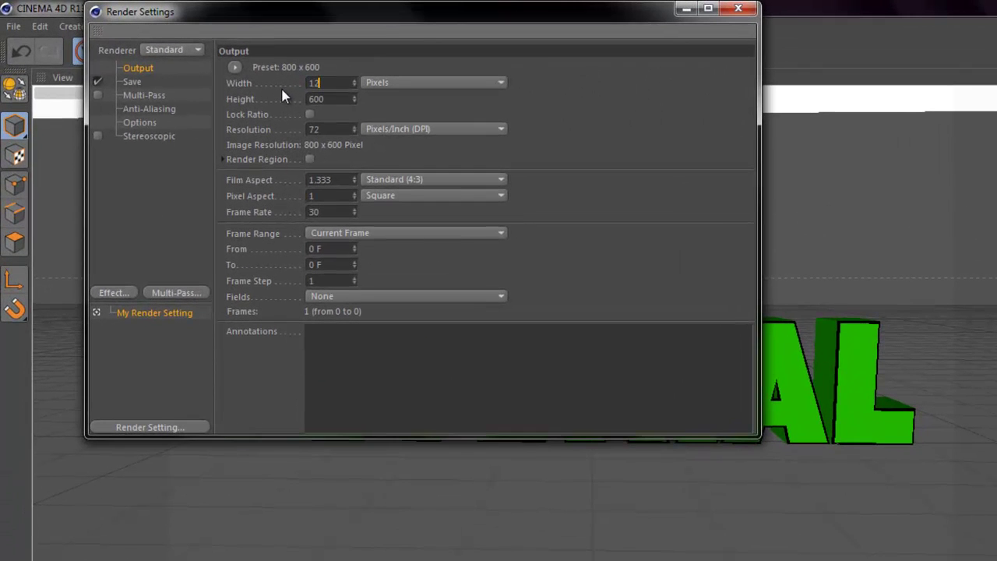
text(80)
key(Tab)
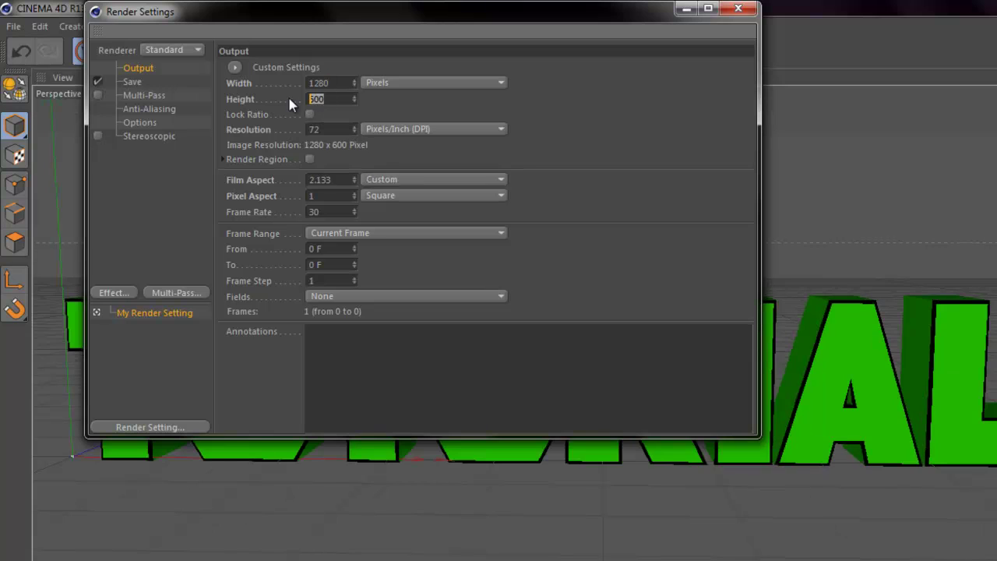
text(720)
key(Return)
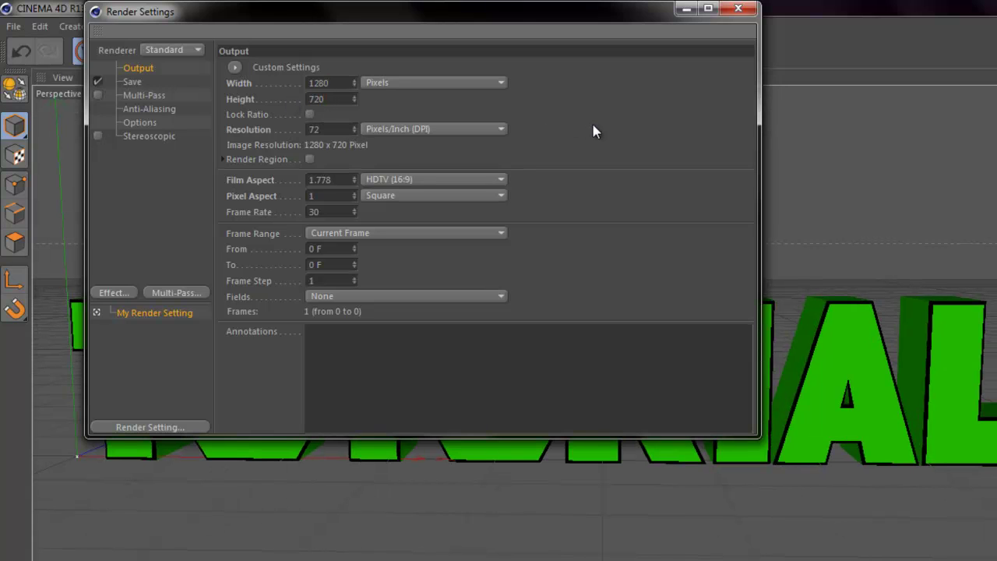
- Save renders as PNG file LYONZEHTUT with Alpha Channel enabled
click(133, 83)
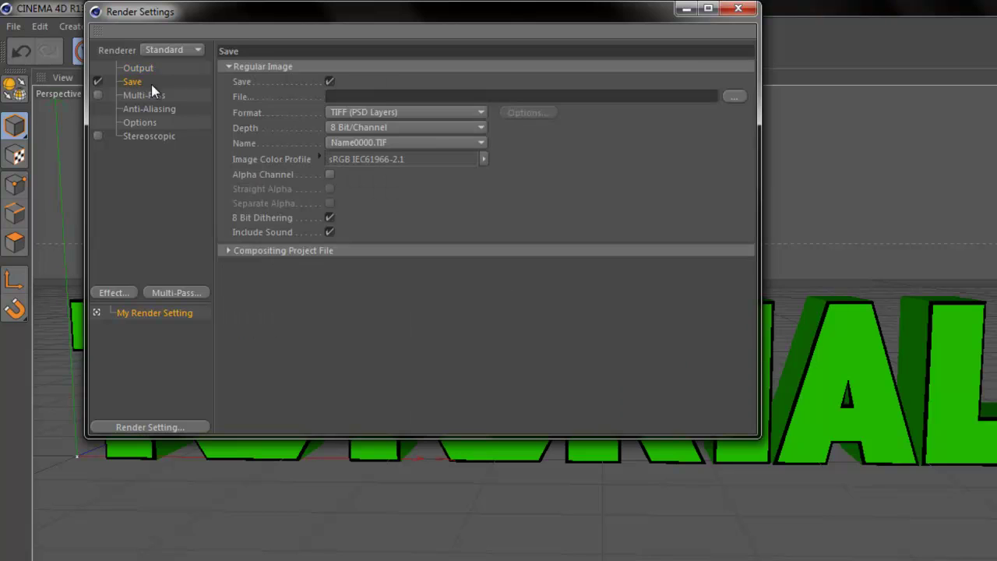
click(727, 94)
text(LYONZEHTUT)
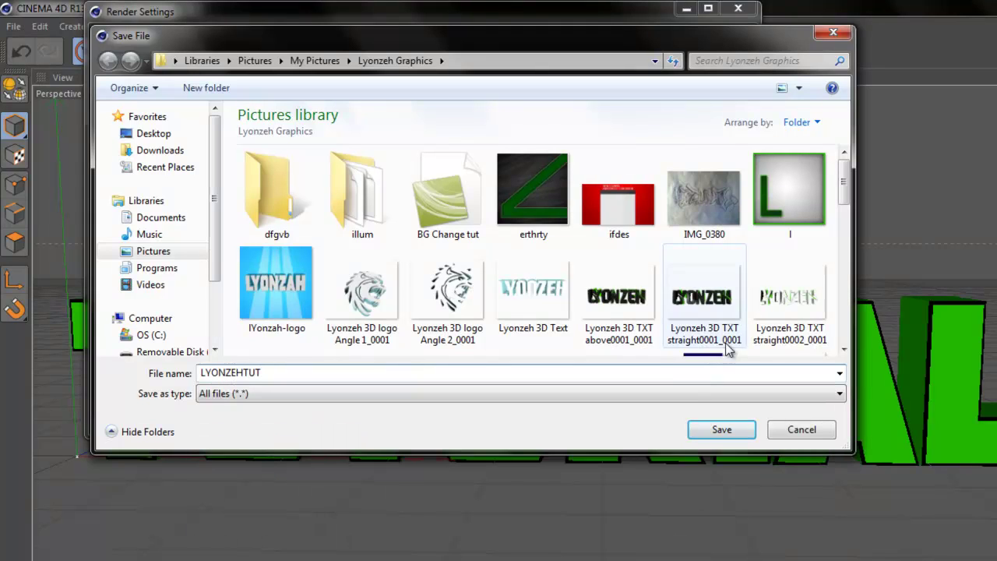
click(706, 431)
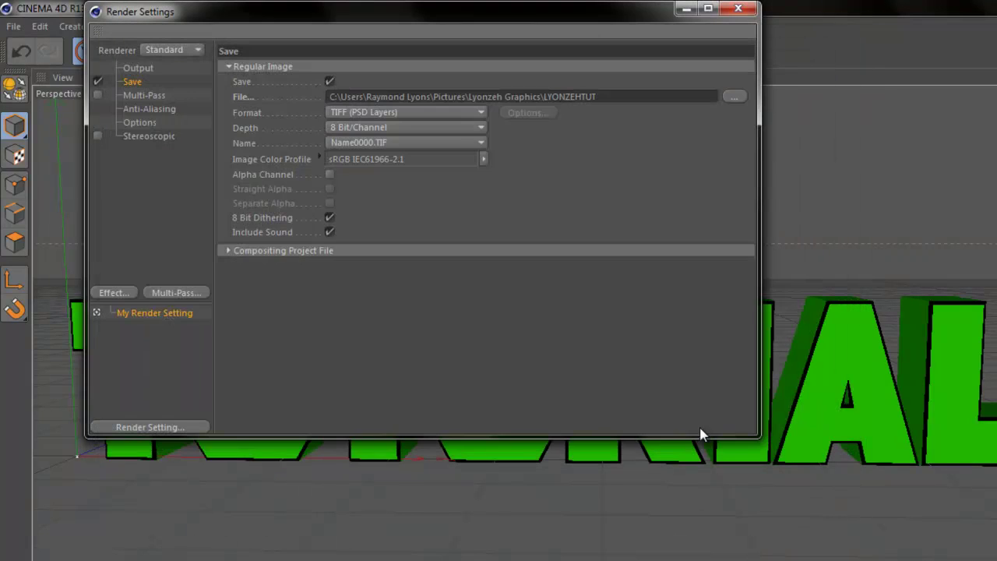
click(389, 114)
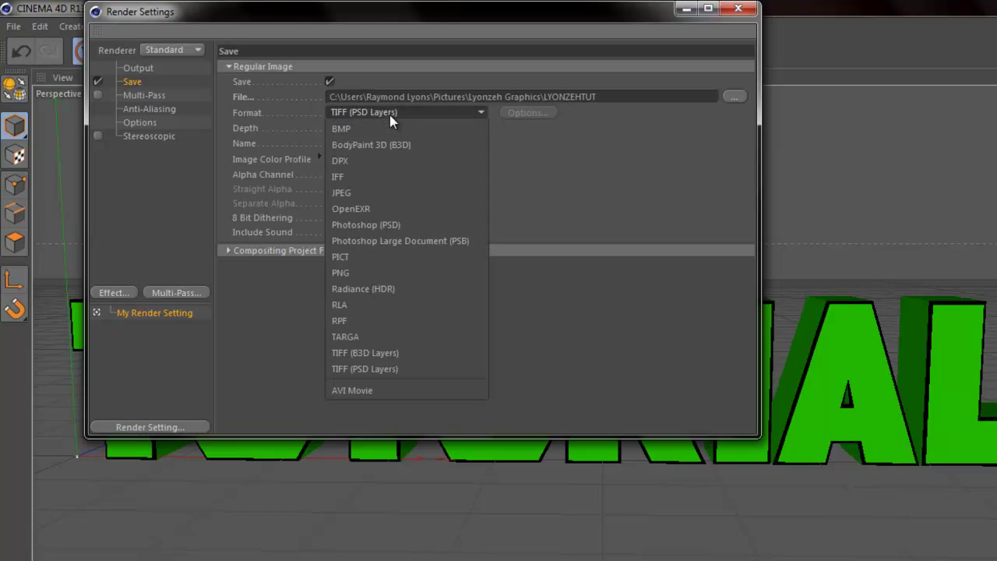
click(353, 272)
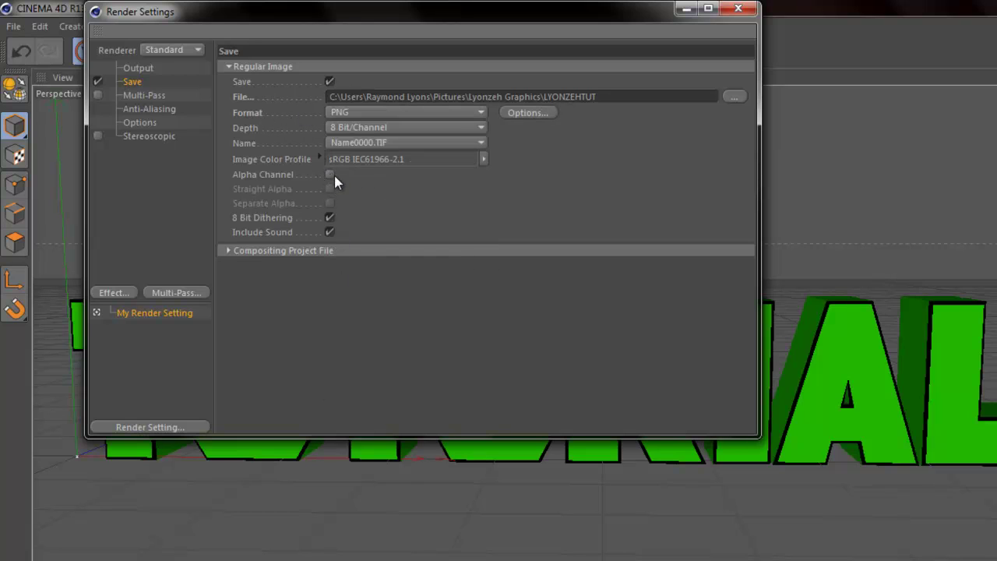
click(330, 175)
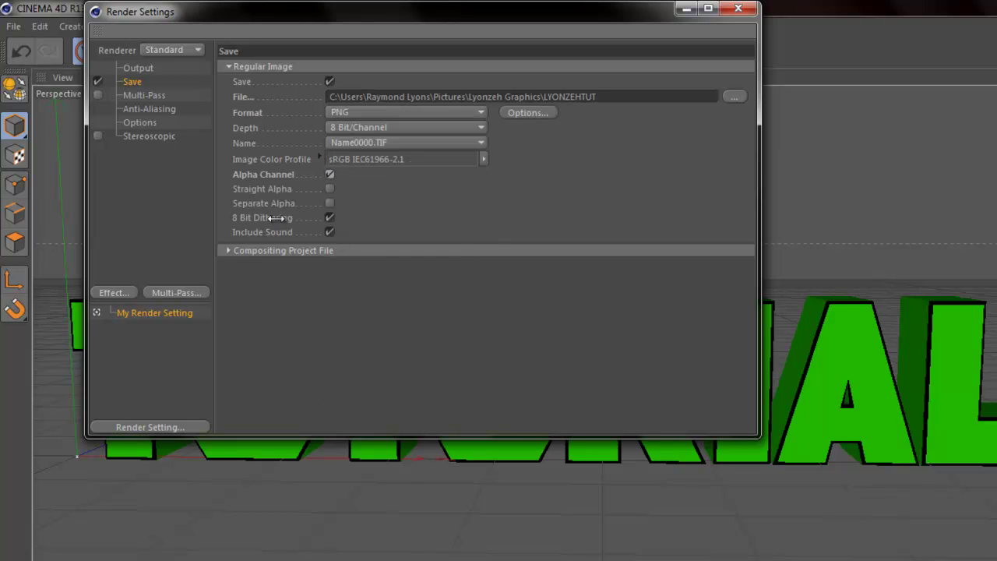
- Add Ambient Occlusion and Global Illumination effects, then close Render Settings
click(112, 294)
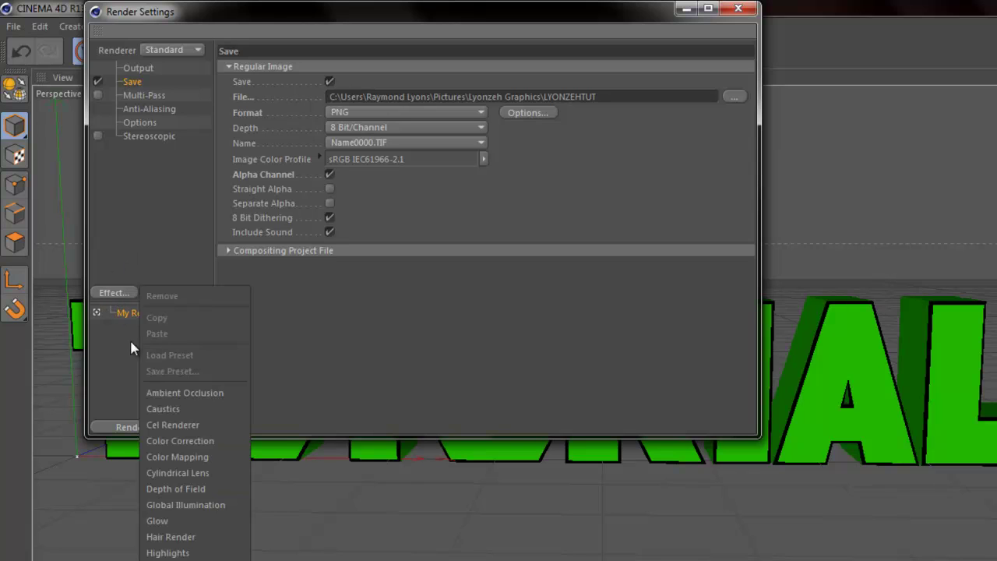
click(153, 393)
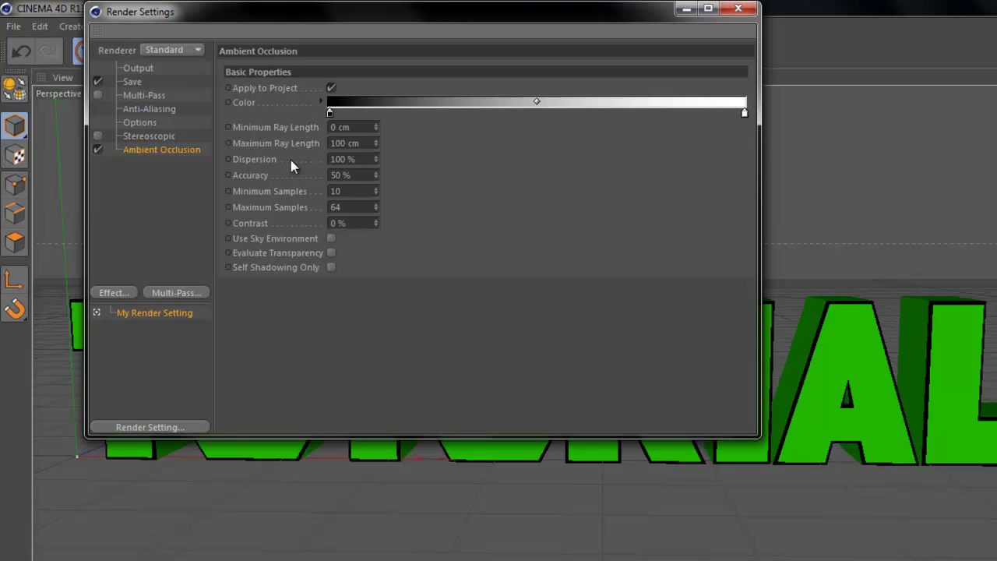
click(113, 292)
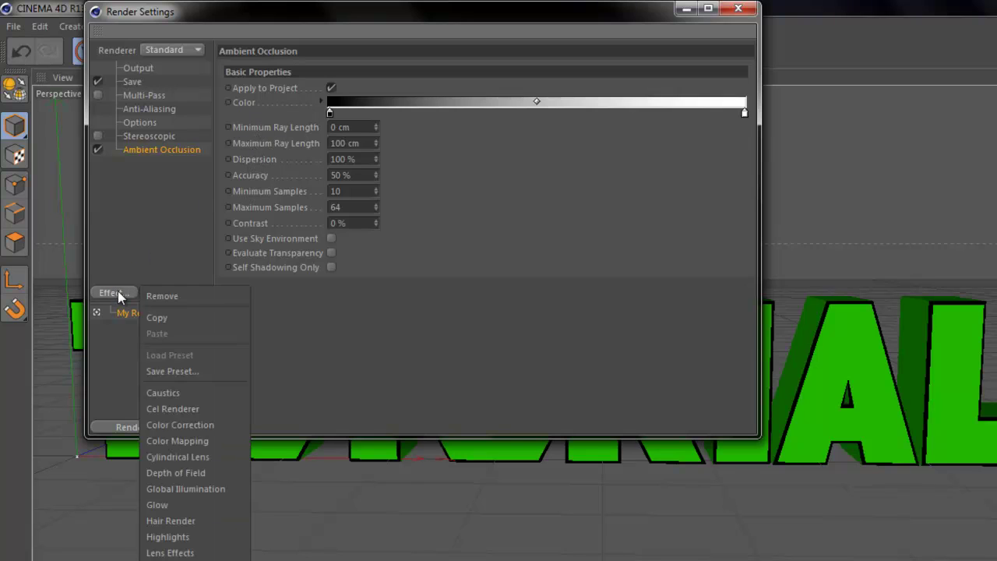
click(187, 496)
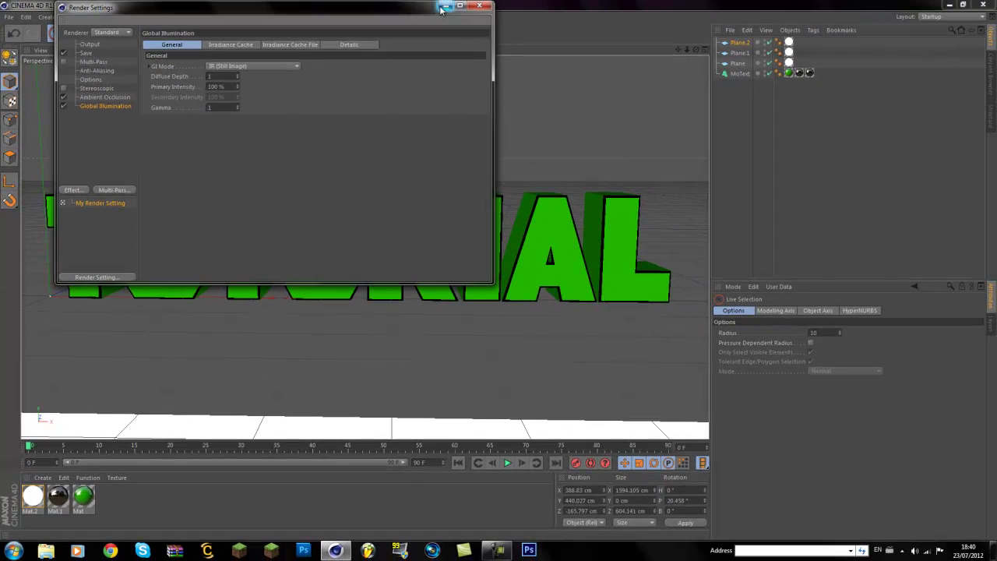
click(440, 10)
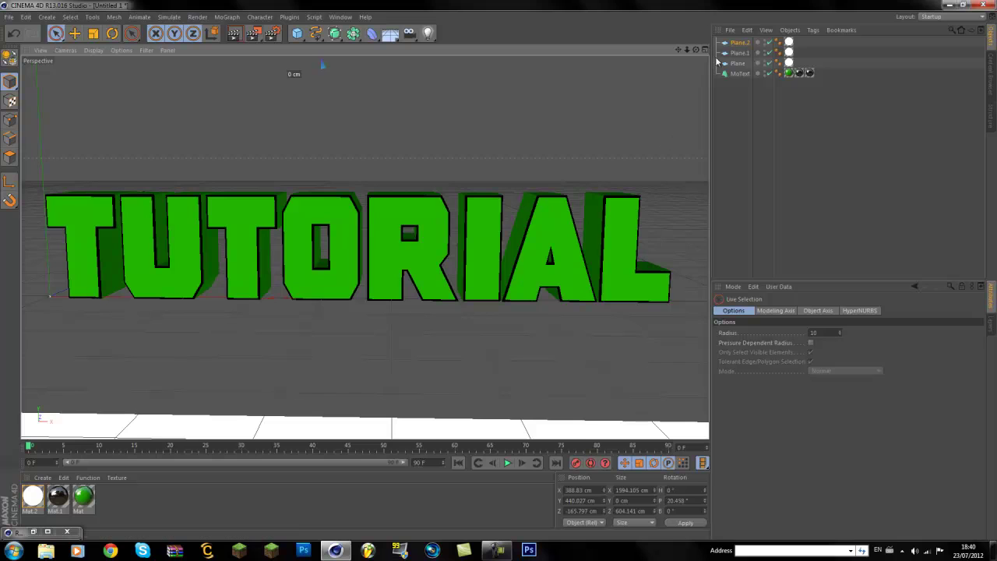
- Reframe the TUTORIAL text and render a 1280x720 test image to the Picture Viewer
drag(695, 49, 499, 274)
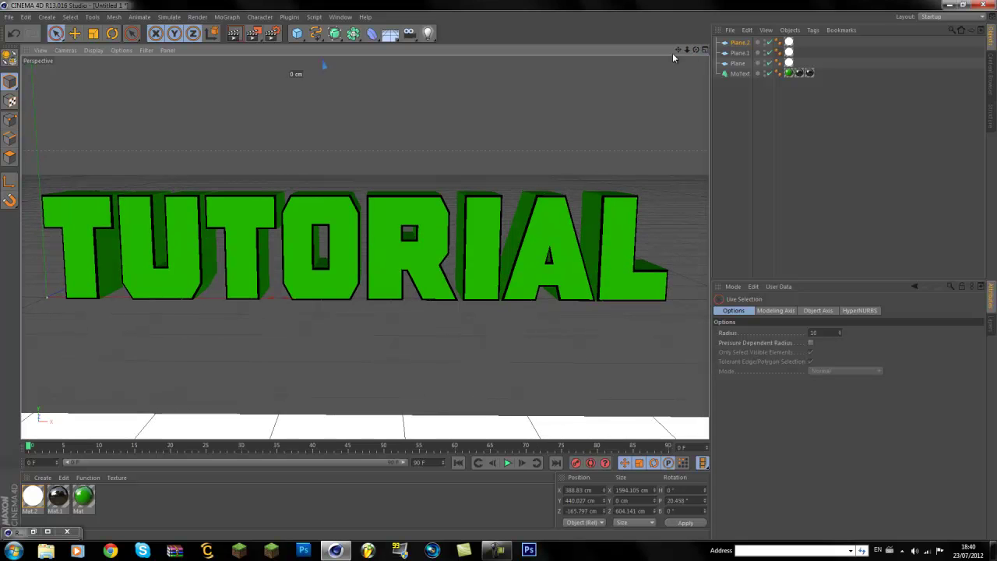
drag(675, 51, 499, 274)
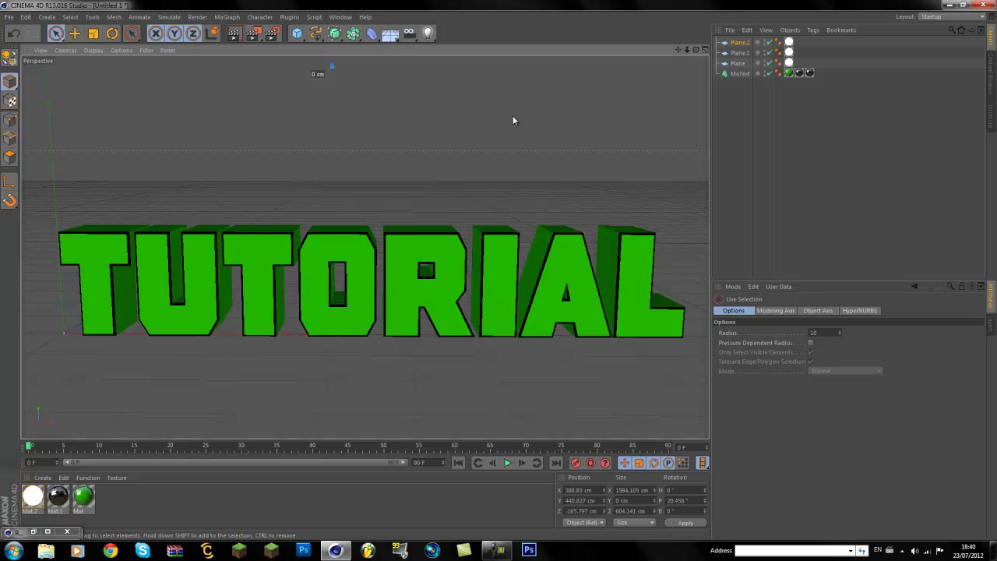
click(255, 35)
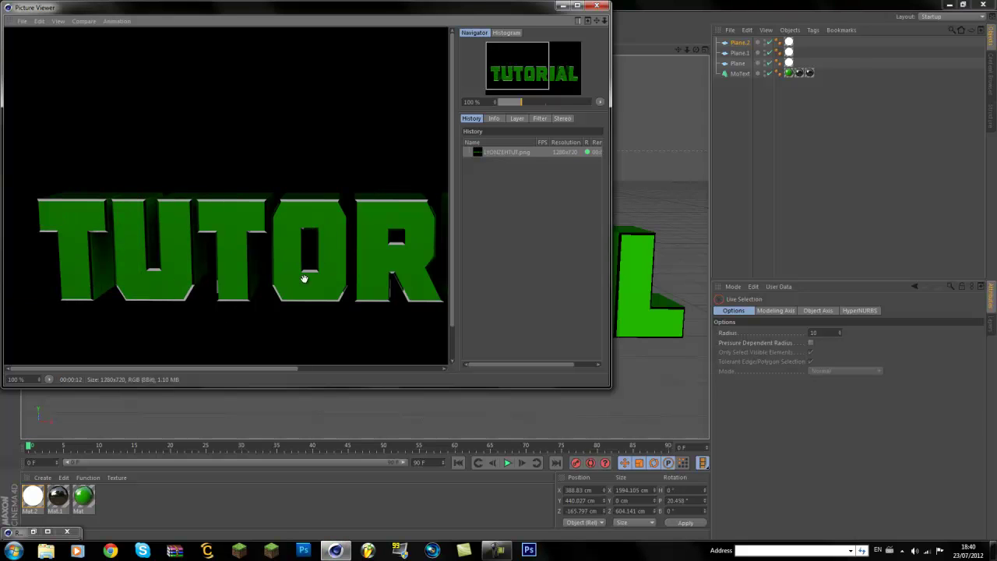
drag(329, 262, 283, 236)
- Close the rendered image and add a light at 30% intensity
click(597, 6)
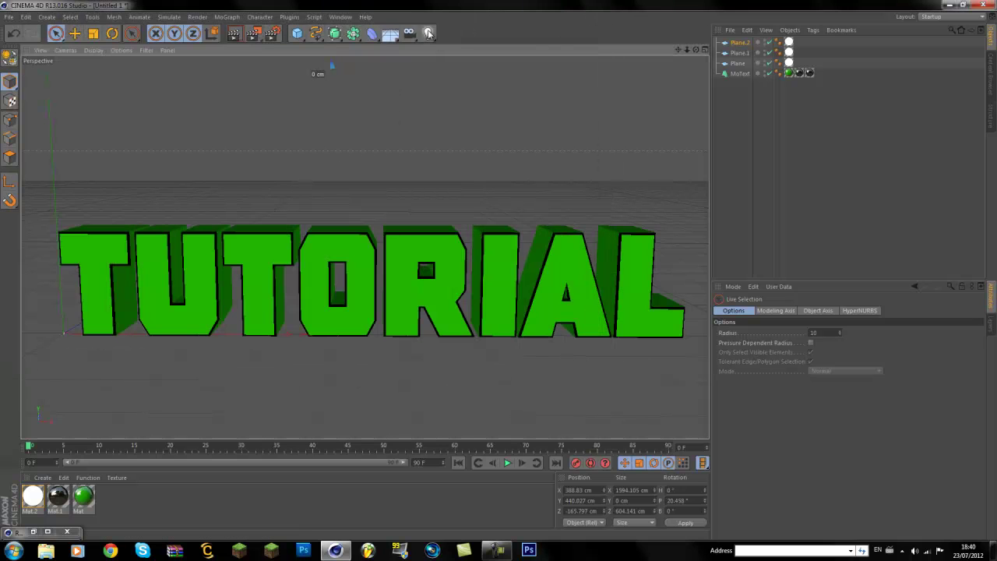
click(428, 34)
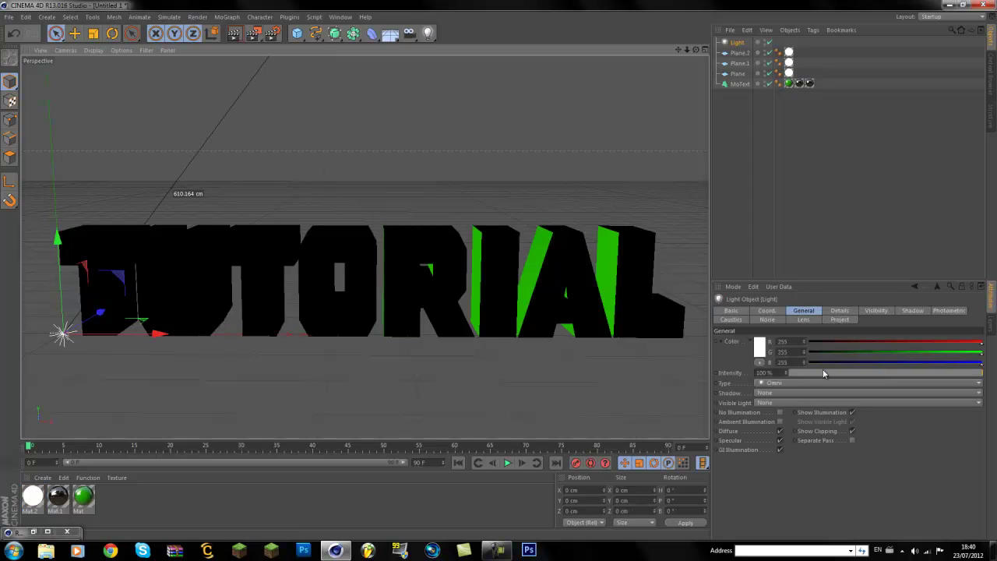
drag(860, 372, 853, 377)
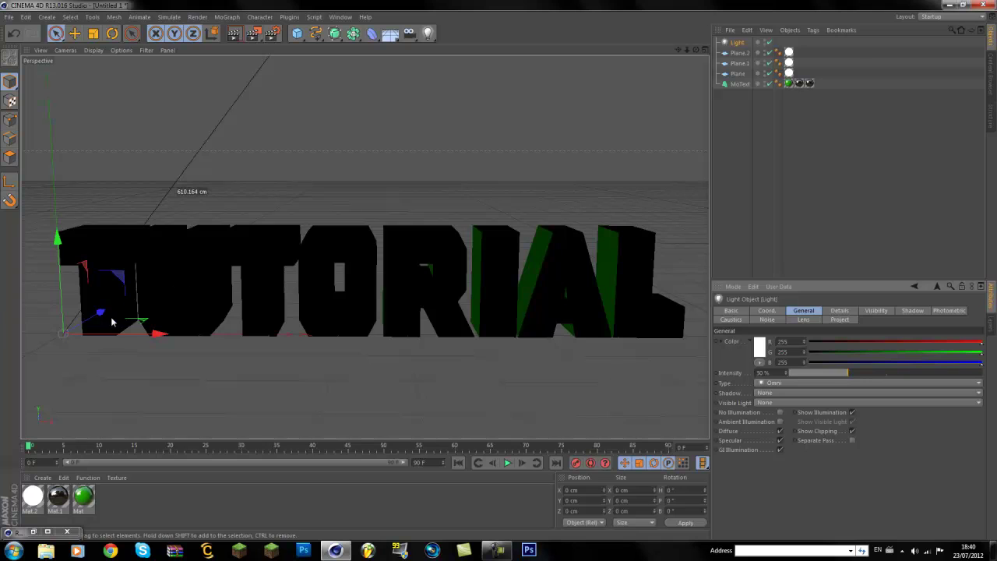
- Place the light in front of the text at X 446.054, Y 126.07, Z -453.492 cm
drag(133, 331, 437, 345)
drag(369, 313, 343, 279)
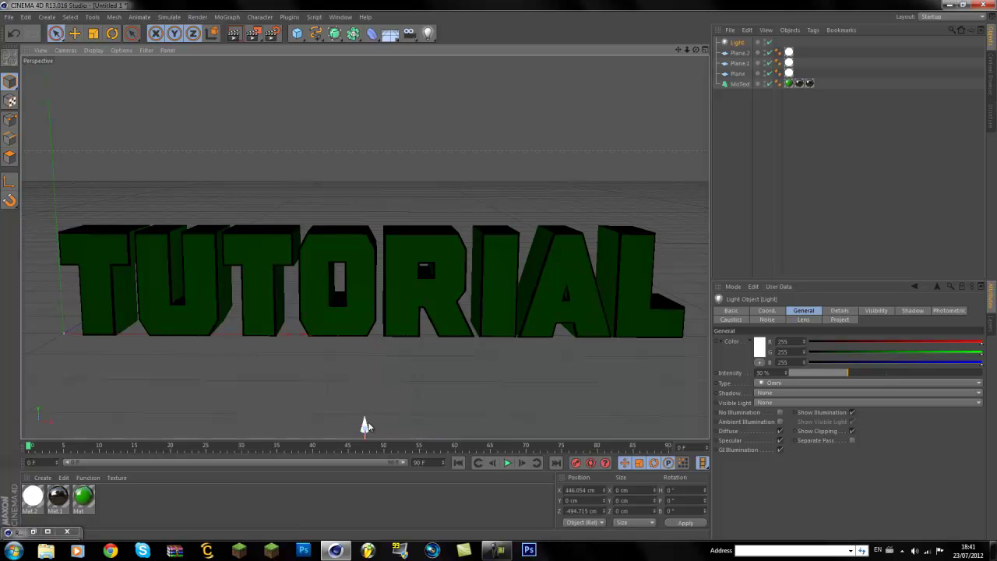
drag(363, 423, 313, 140)
drag(694, 49, 104, 216)
drag(678, 47, 499, 269)
drag(163, 114, 167, 185)
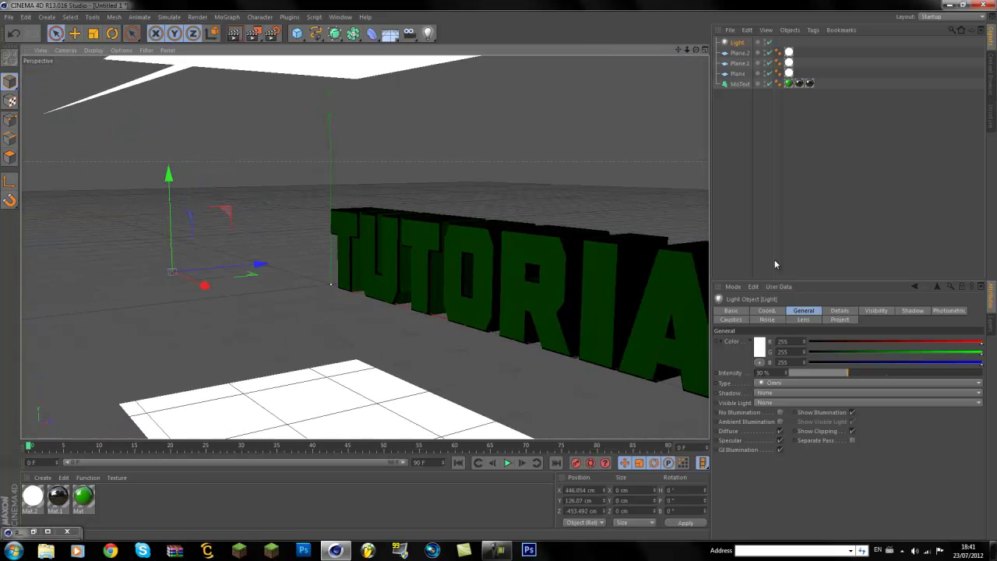
alt+drag(499, 274, 374, 272)
drag(695, 51, 498, 274)
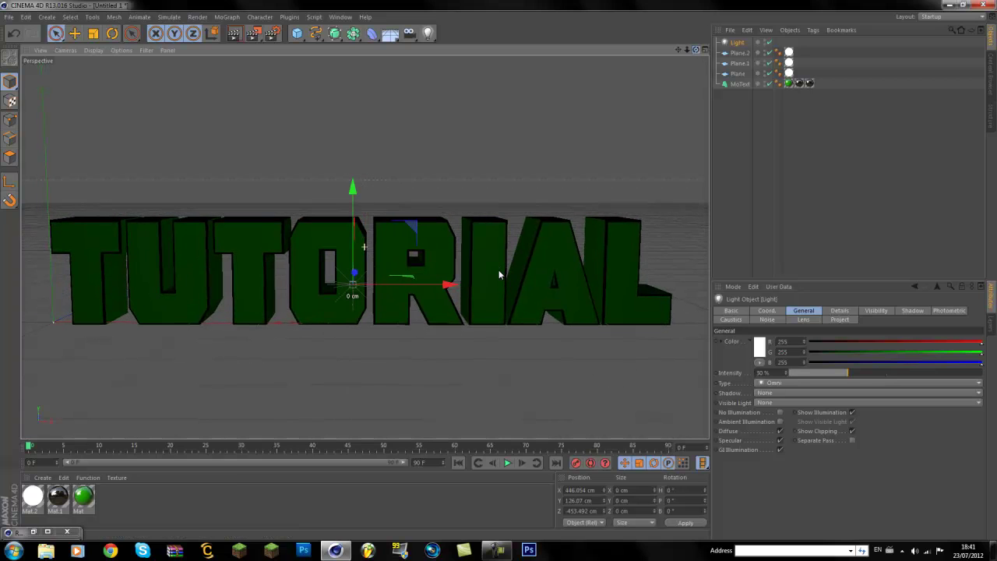
- Re-render the lit text, overwriting LYONZEHTUT.png, view it enlarged, then close the viewer
click(255, 33)
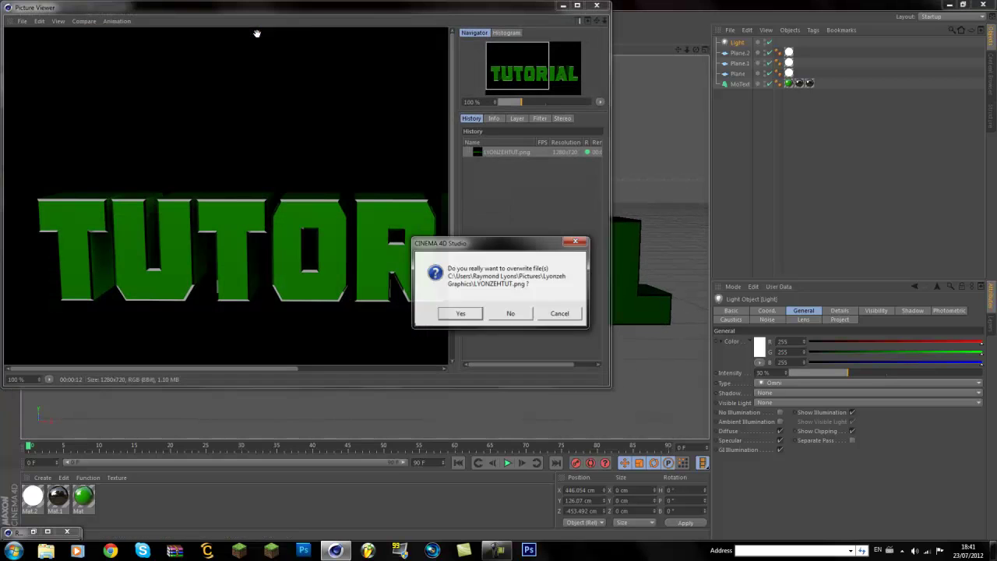
click(461, 314)
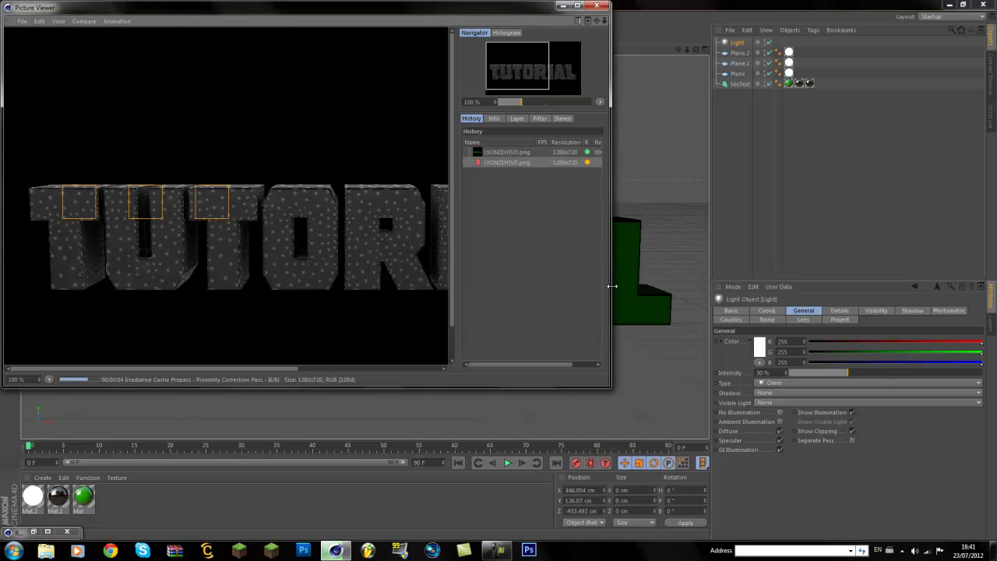
drag(611, 285, 951, 282)
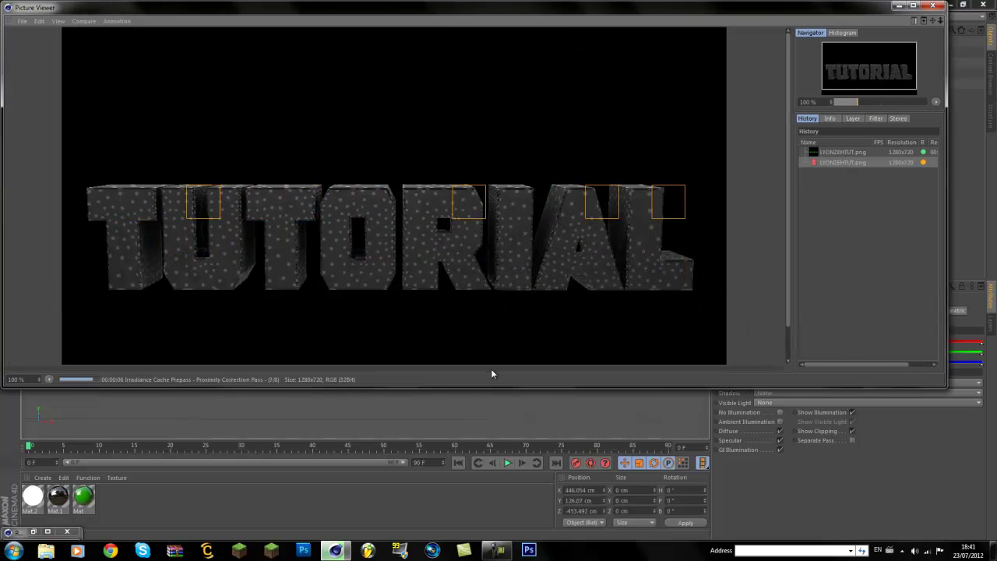
drag(409, 390, 406, 438)
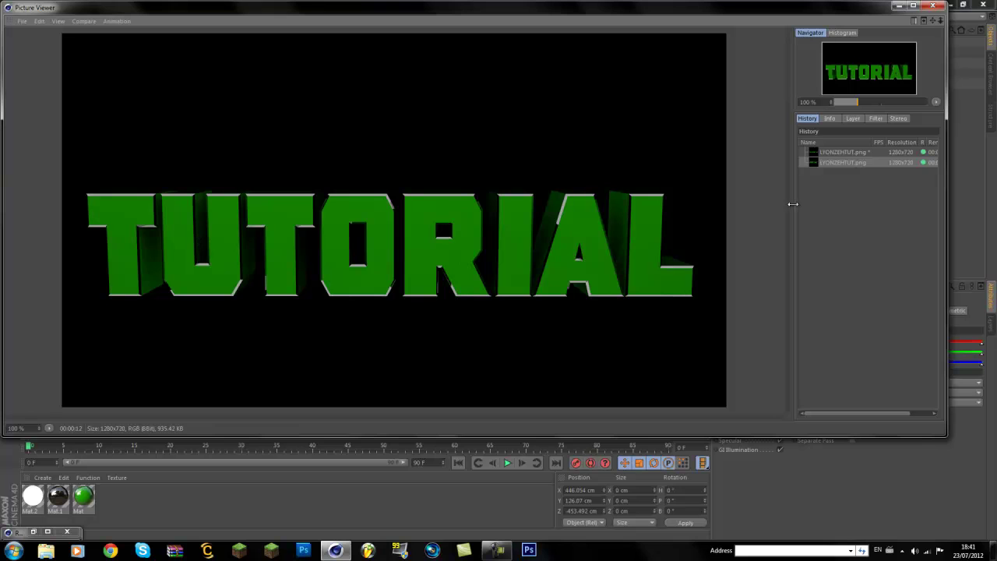
click(934, 6)
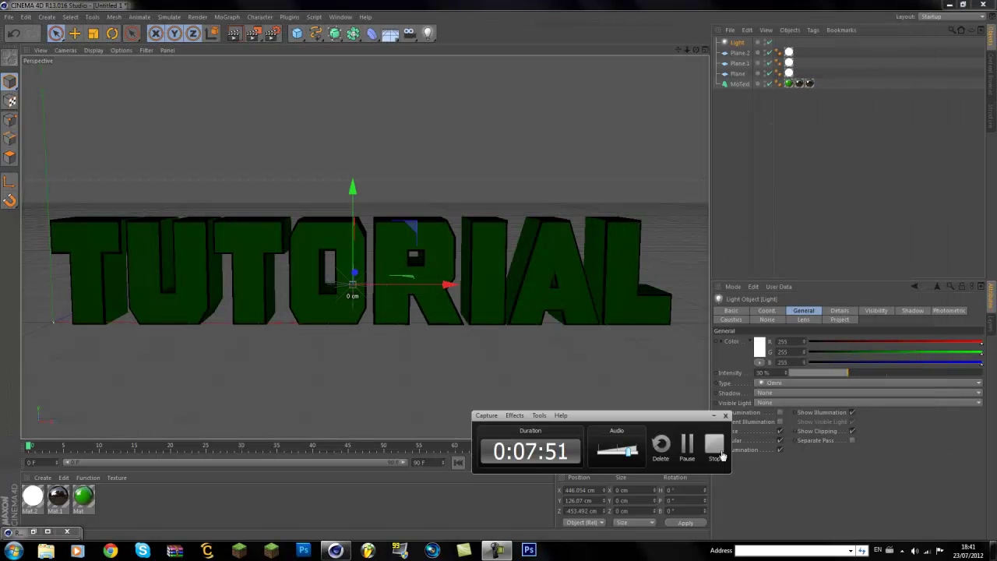